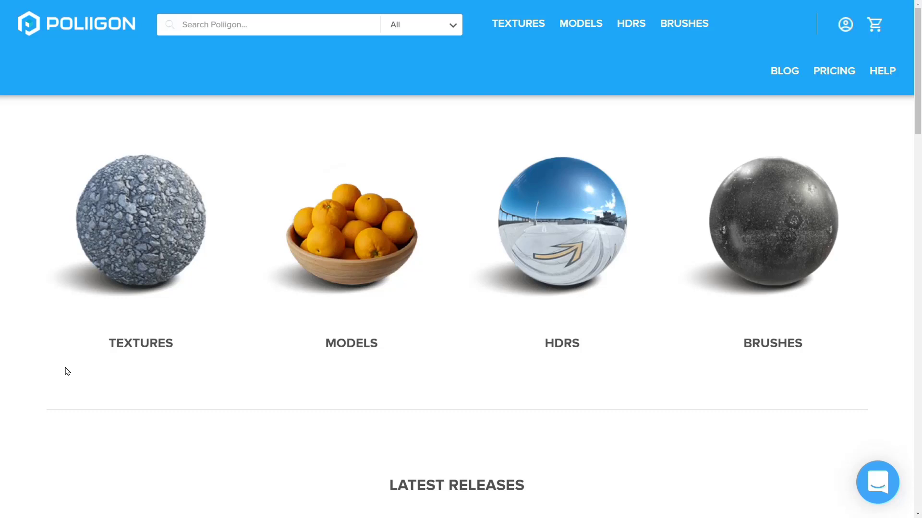
Open the Poliigon texture library and filter it to free textures only
left_click(152, 259)
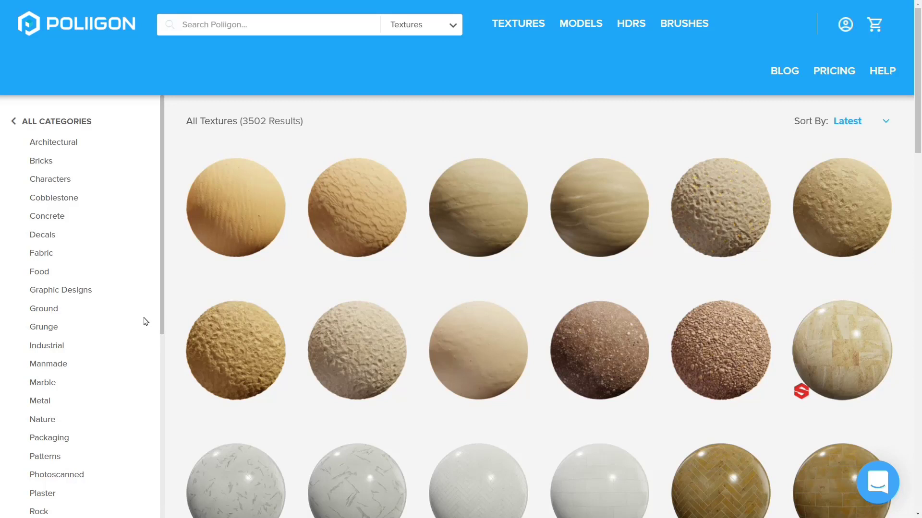
left_click_drag(162, 288, 162, 443)
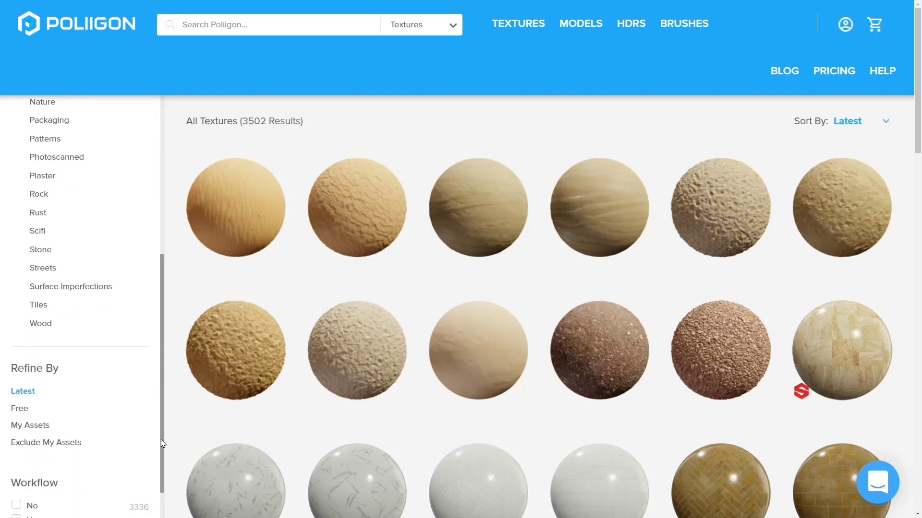
left_click(20, 406)
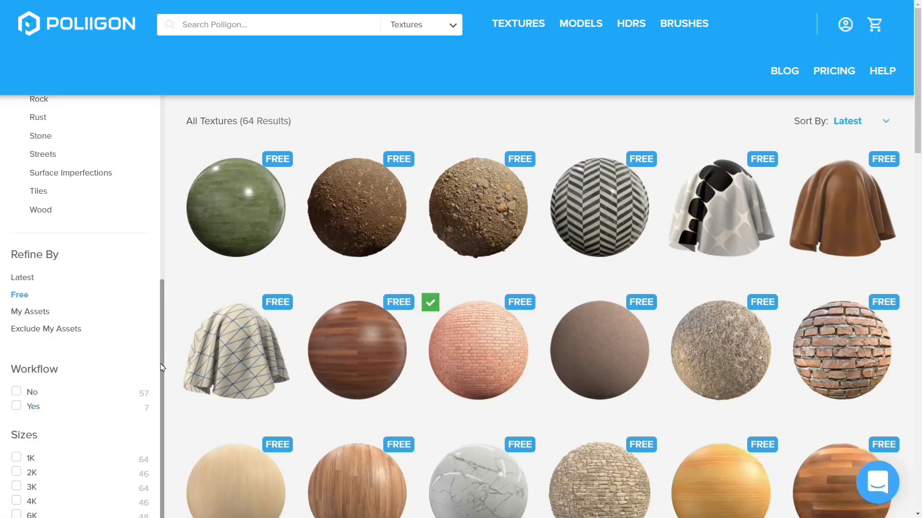
Open the Metal Spotty Discoloration 001 texture and view its cube and flat previews
scroll(182, 360, "down", 5)
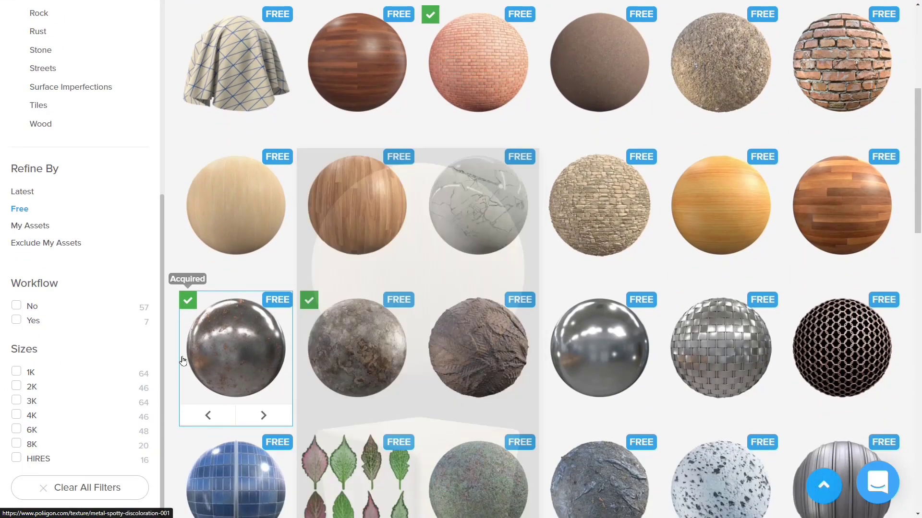
mouse_move(182, 361)
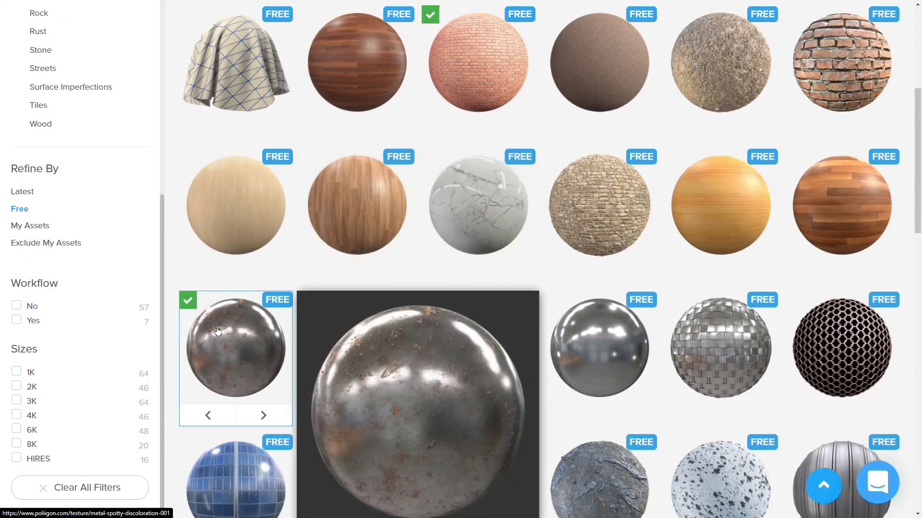
left_click(255, 352)
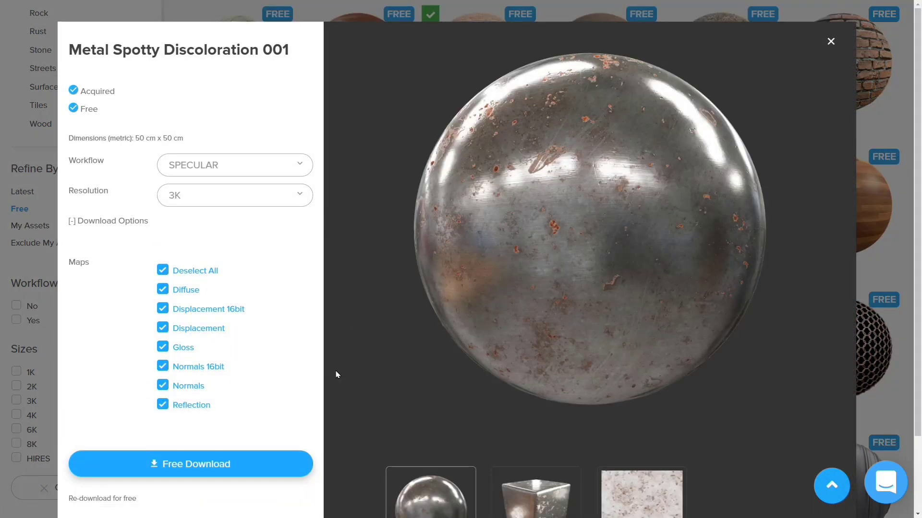
left_click(497, 475)
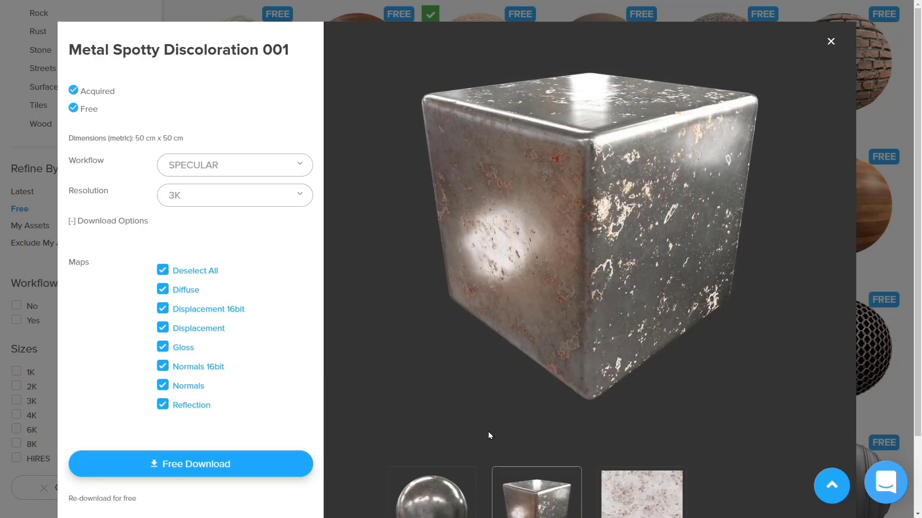
left_click(624, 495)
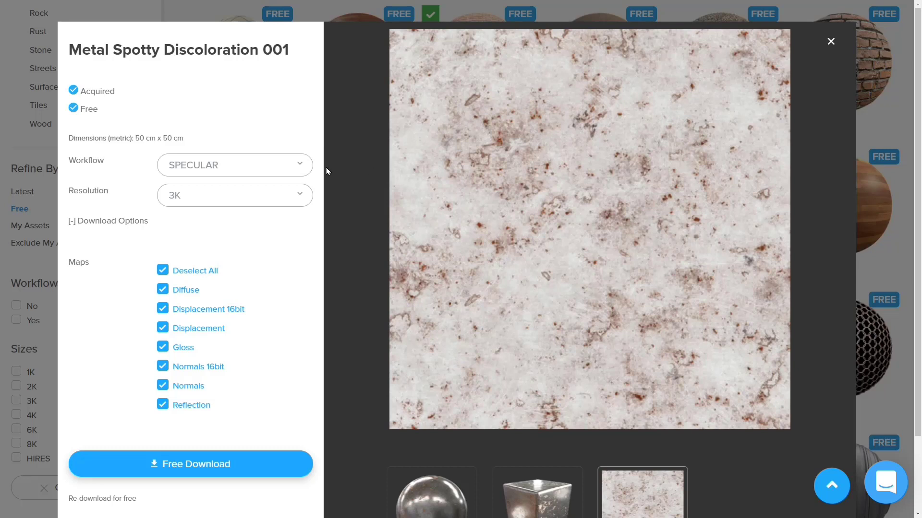
Set the download workflow to METALNESS and keep the resolution at 3K
left_click(301, 167)
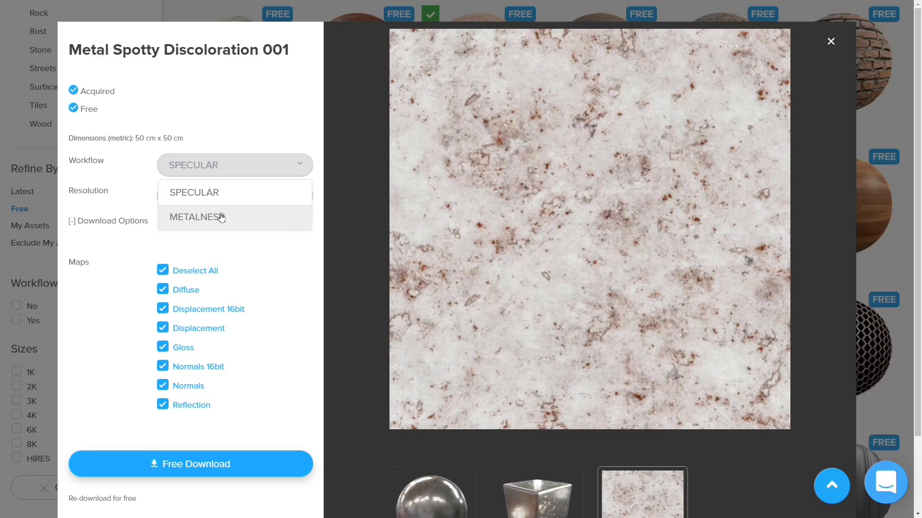
left_click(202, 219)
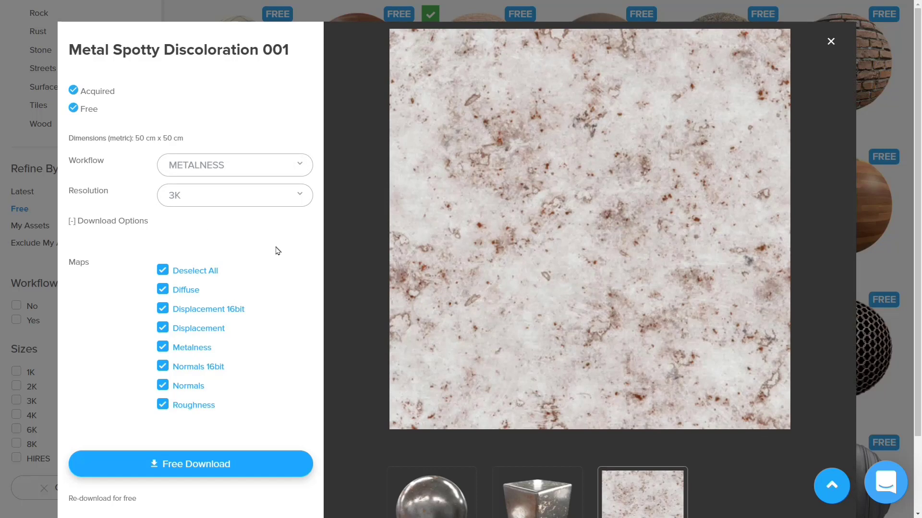
left_click(301, 206)
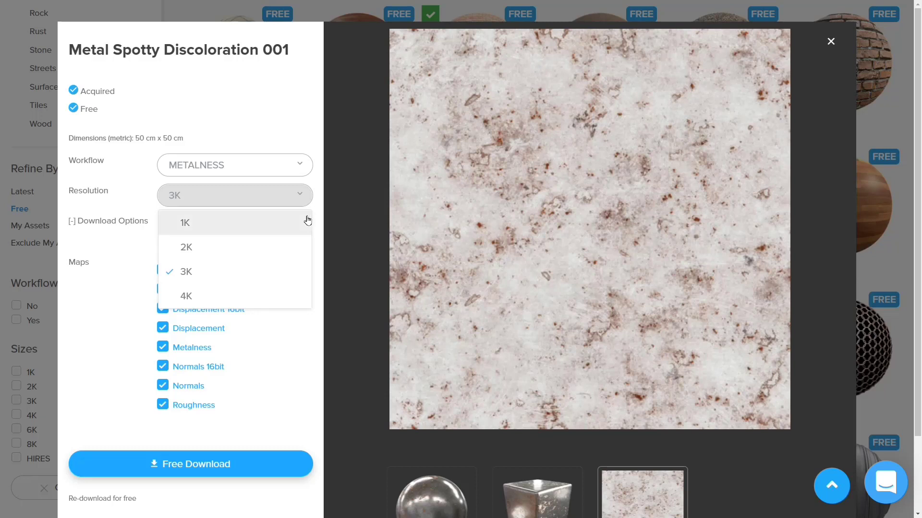
left_click(321, 289)
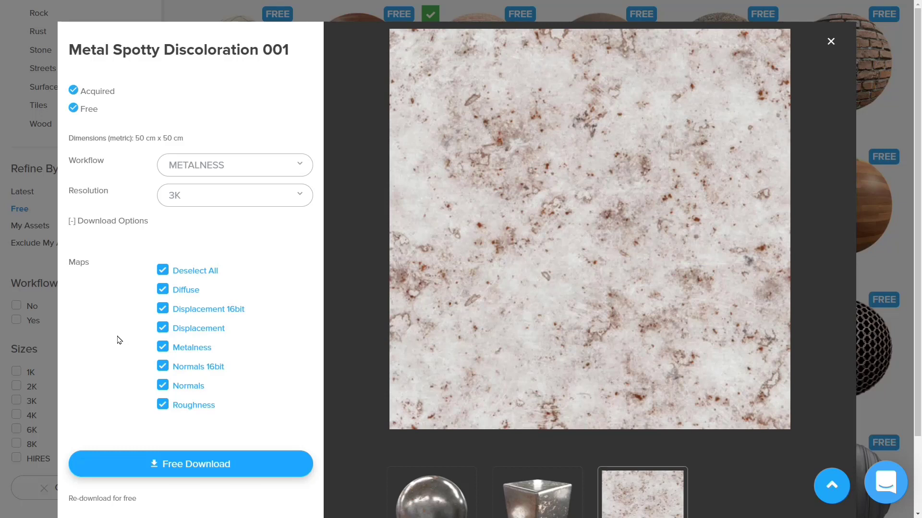
Download the texture with only the Diffuse, Metalness, Normals and Roughness maps included
left_click(163, 269)
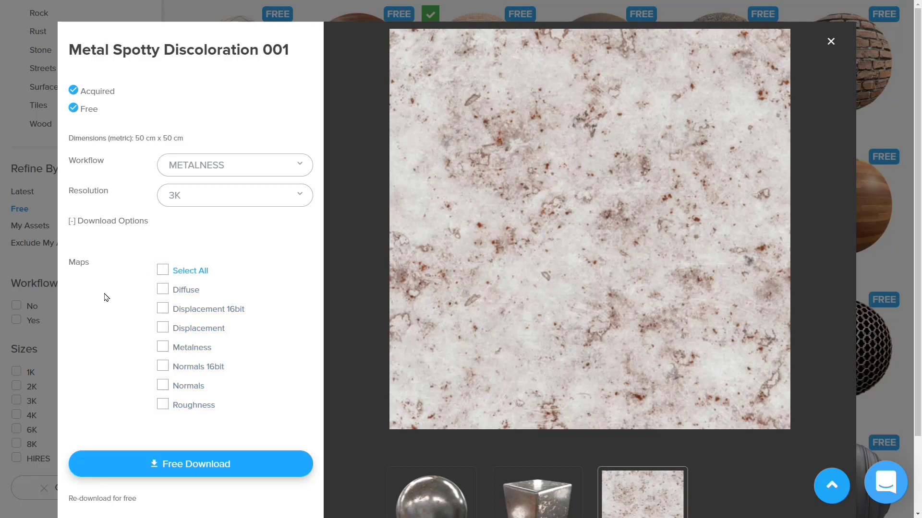
left_click(162, 289)
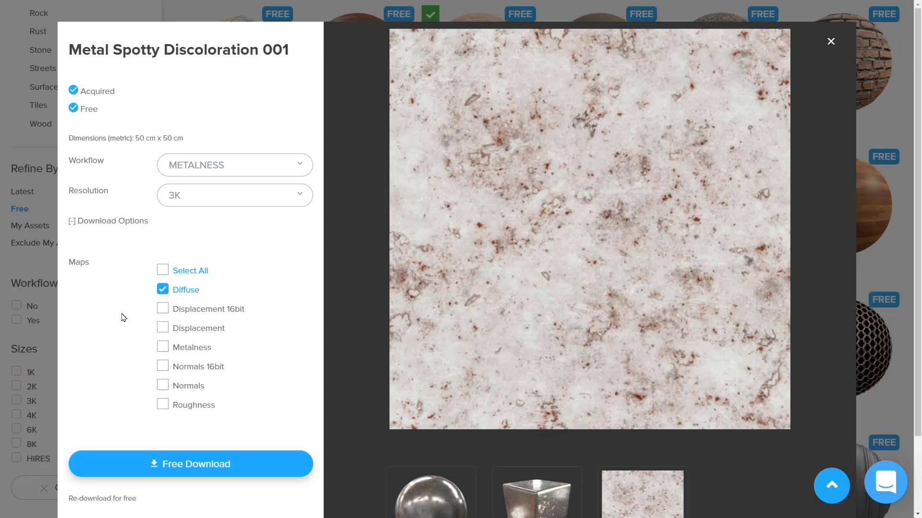
left_click(161, 347)
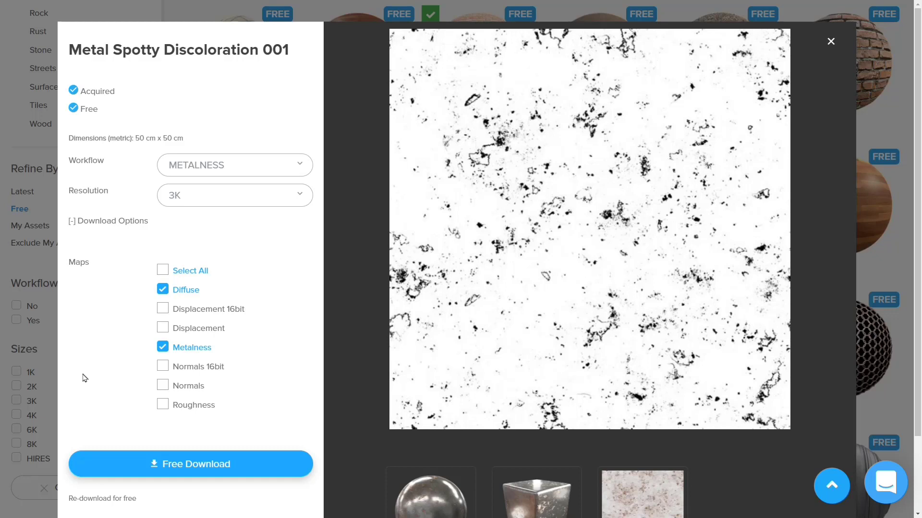
left_click(161, 387)
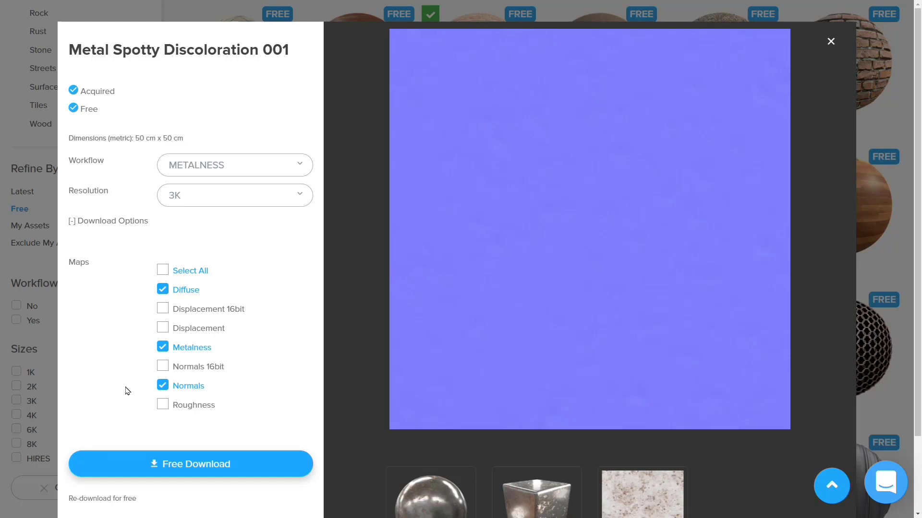
left_click(161, 407)
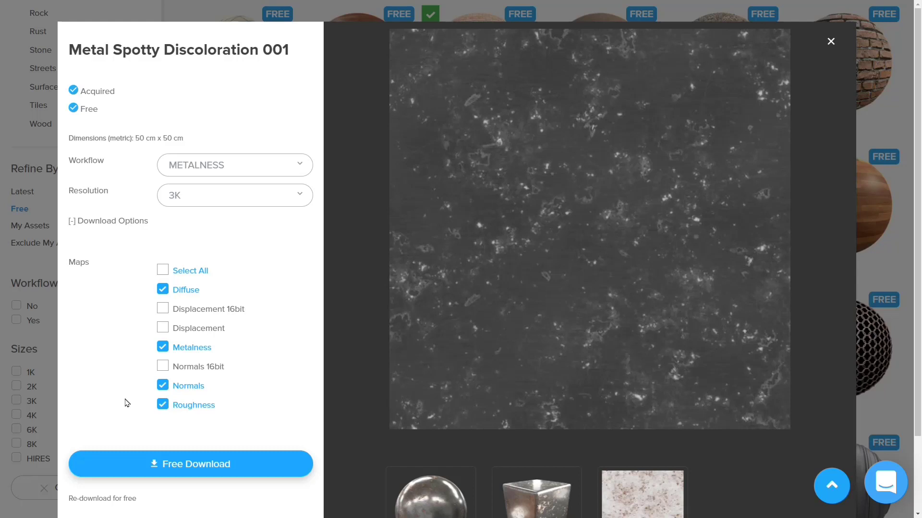
left_click(259, 475)
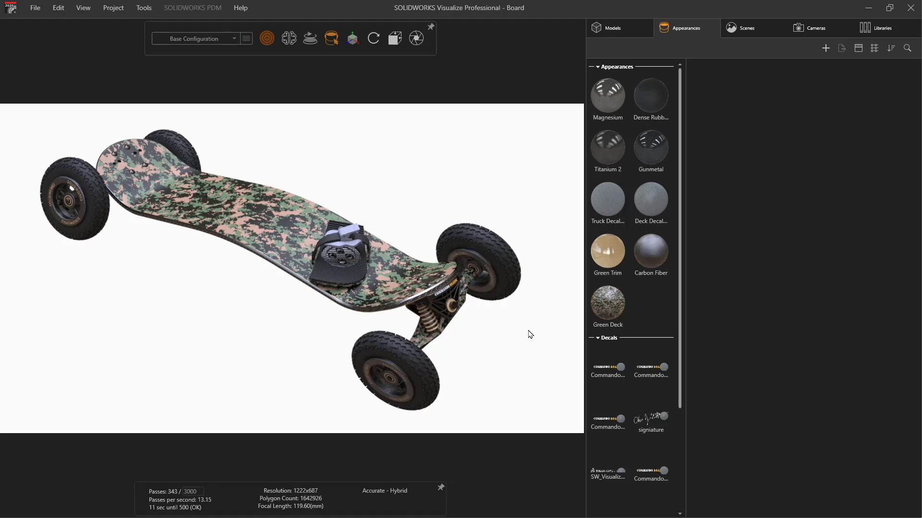
In SOLIDWORKS Visualize, create a new appearance named Rusted Metal and set its type to PBR Material
left_click(826, 50)
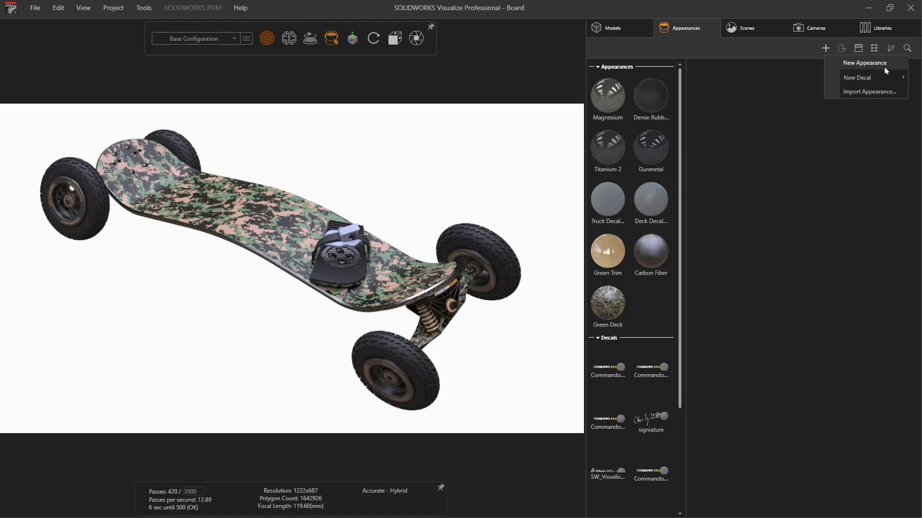
left_click(887, 68)
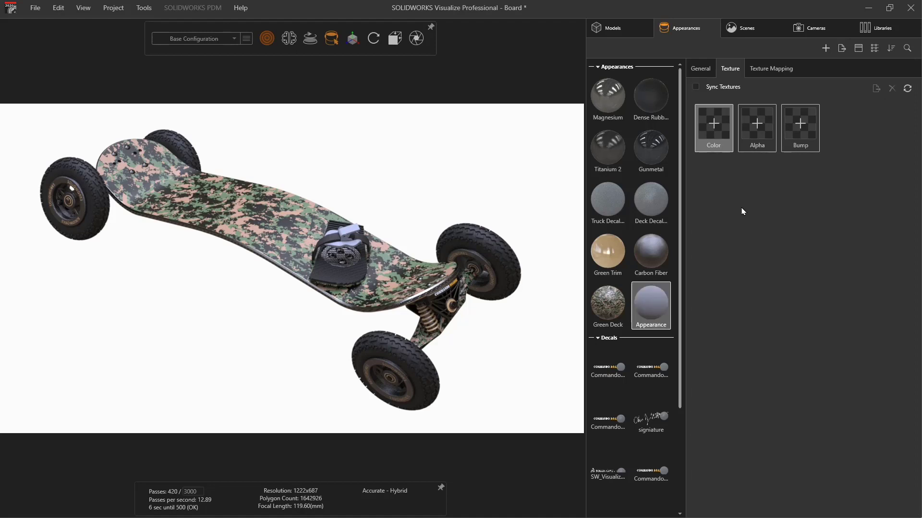
left_click(700, 69)
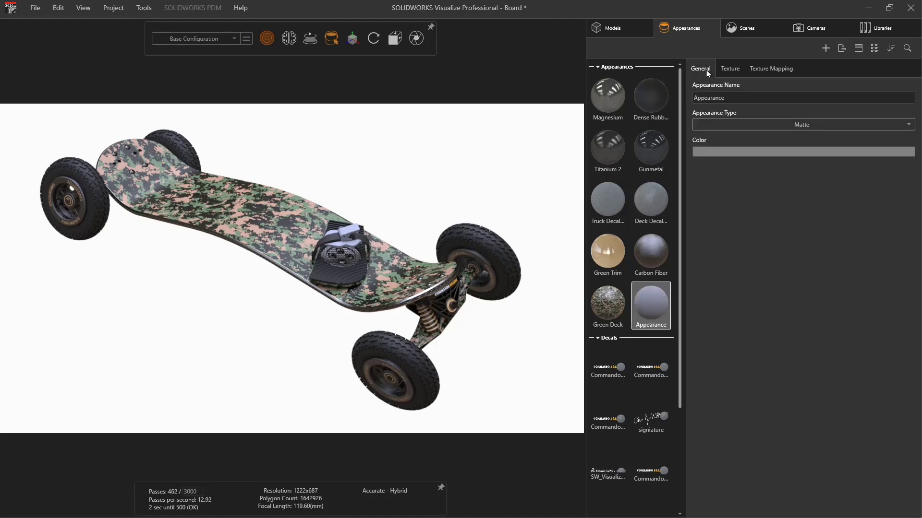
left_click_drag(730, 97, 681, 98)
type("Rusted Metal")
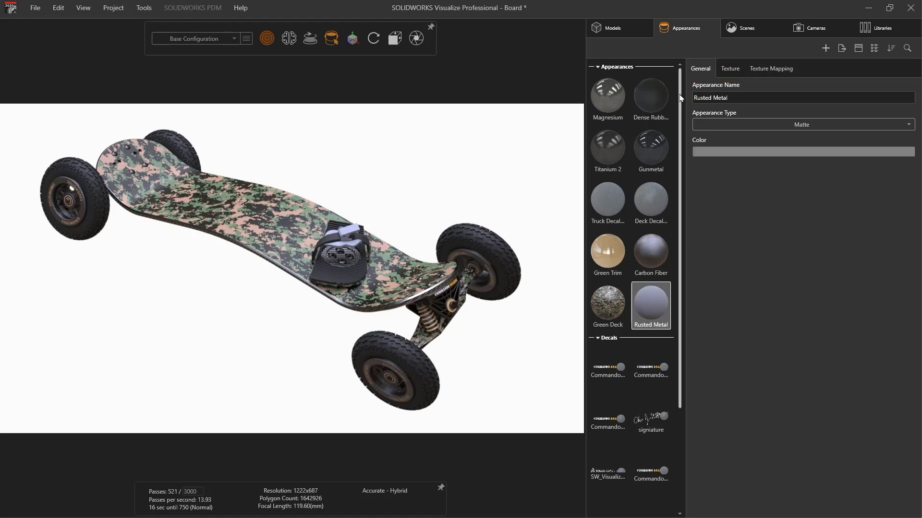
left_click(746, 127)
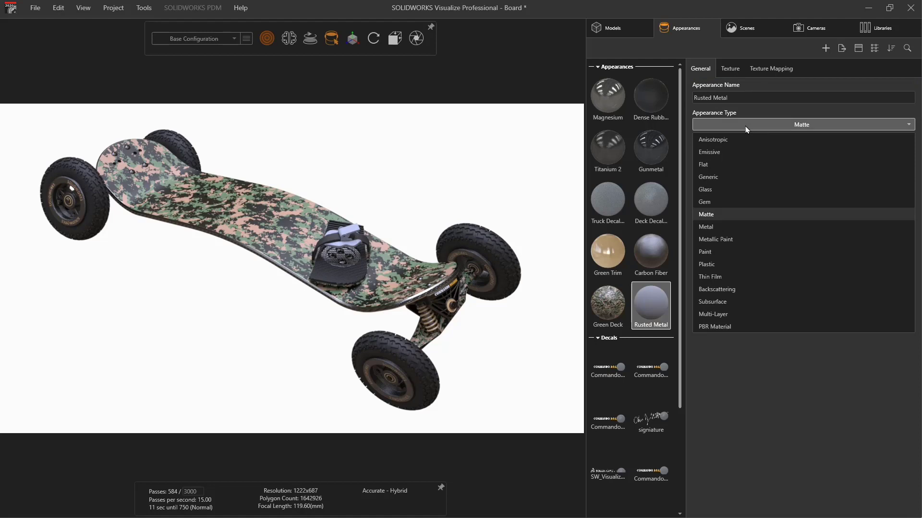
left_click(729, 328)
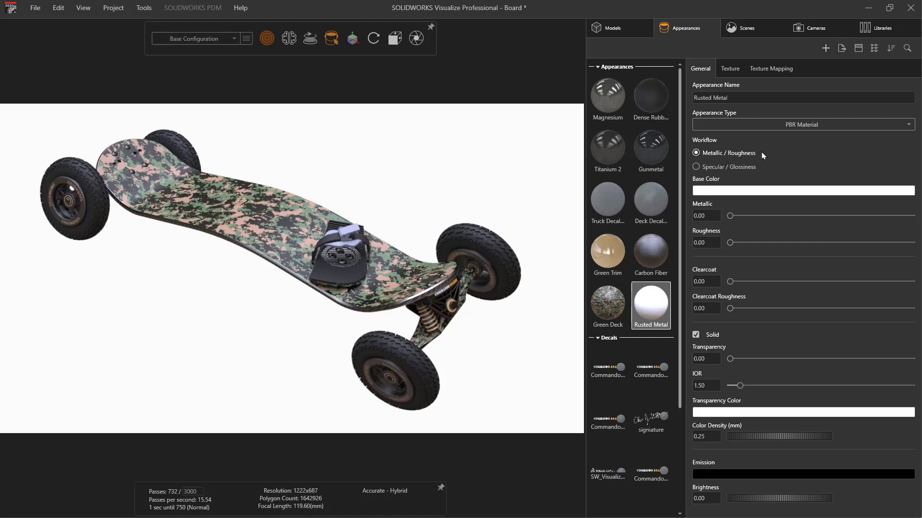
Load MetalSpottyDiscoloration001_COL_3K_METALNESS as the Rusted Metal color texture and accept auto-loading of the bump, metallic and roughness textures
left_click(736, 70)
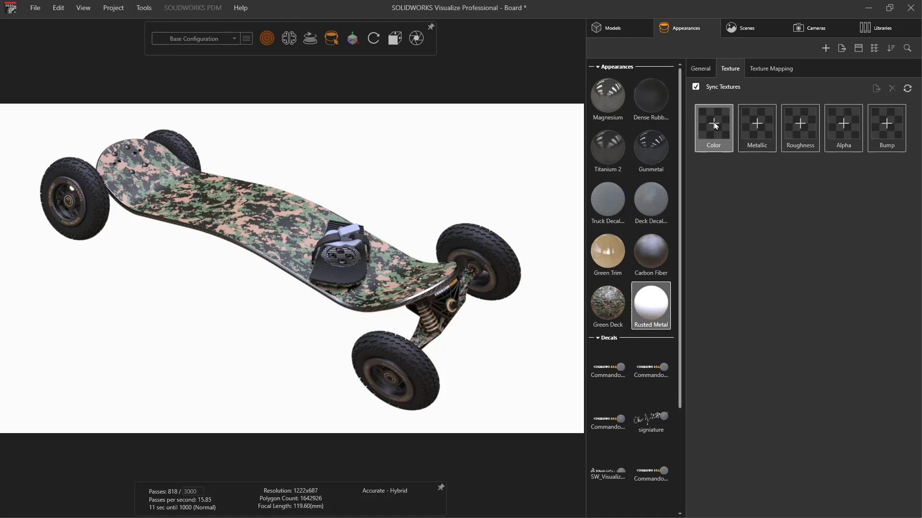
left_click(715, 127)
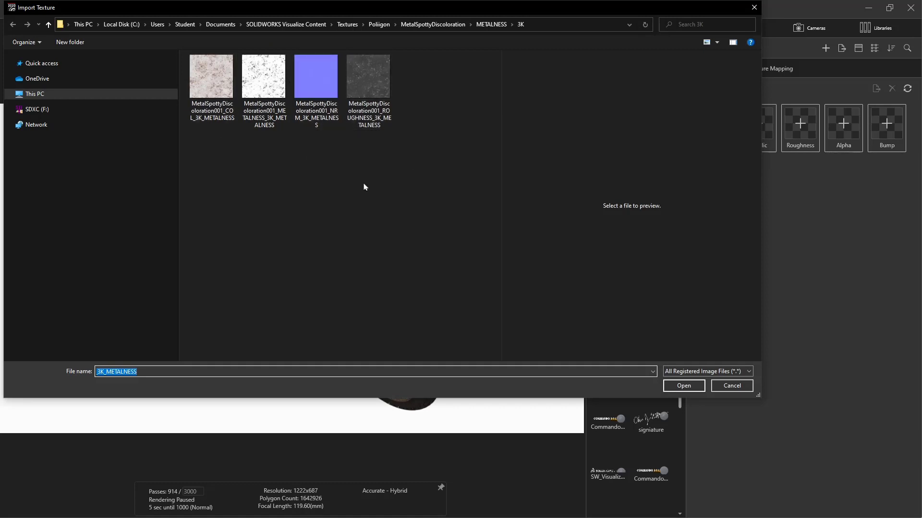
left_click(214, 81)
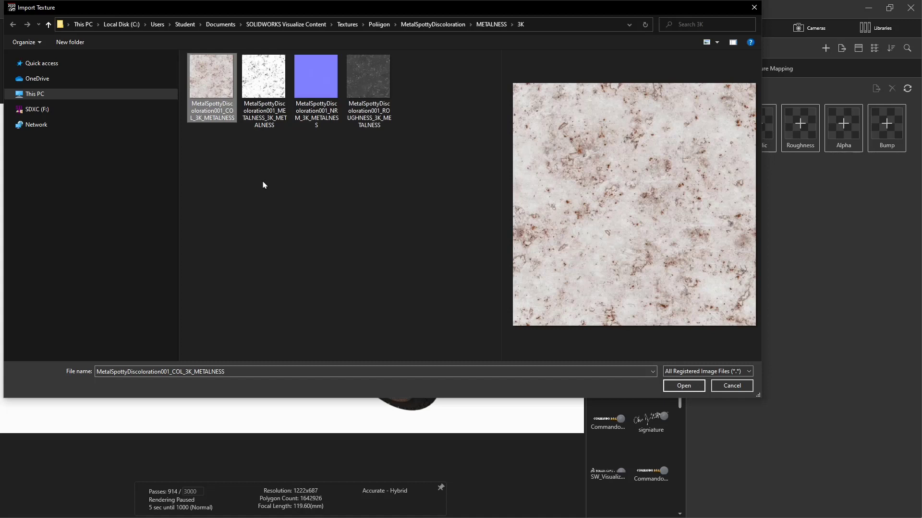
left_click(684, 385)
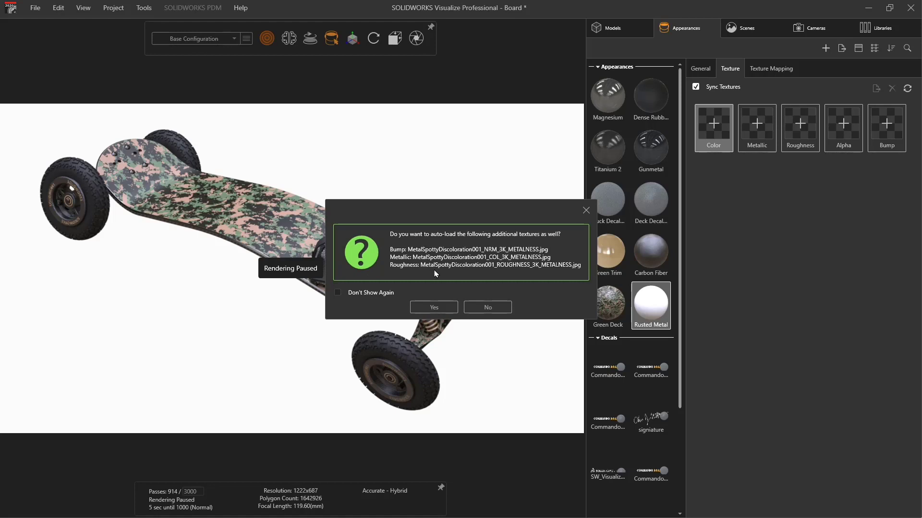
left_click(447, 308)
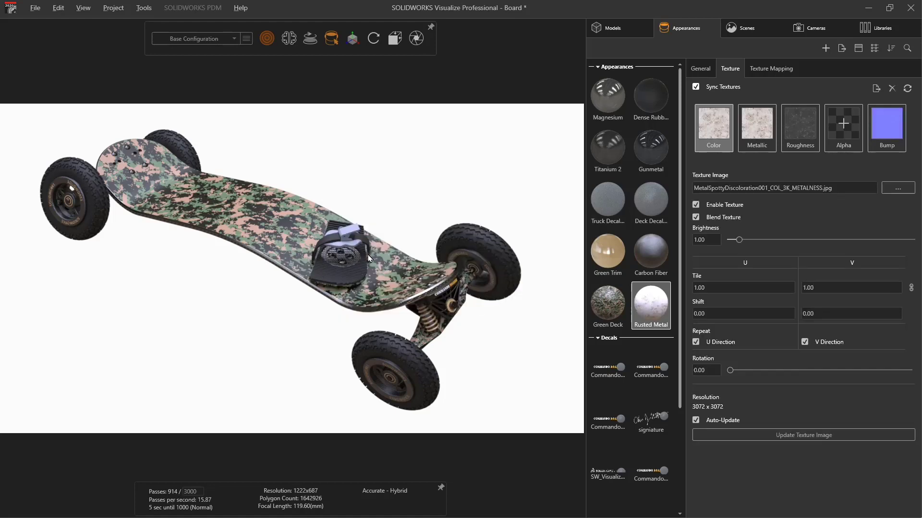
Apply the Rusted Metal appearance to the binding's buckle lever and the curved plate beneath it
right_click_drag(350, 179, 435, 200)
middle_click_drag(436, 200, 241, 354)
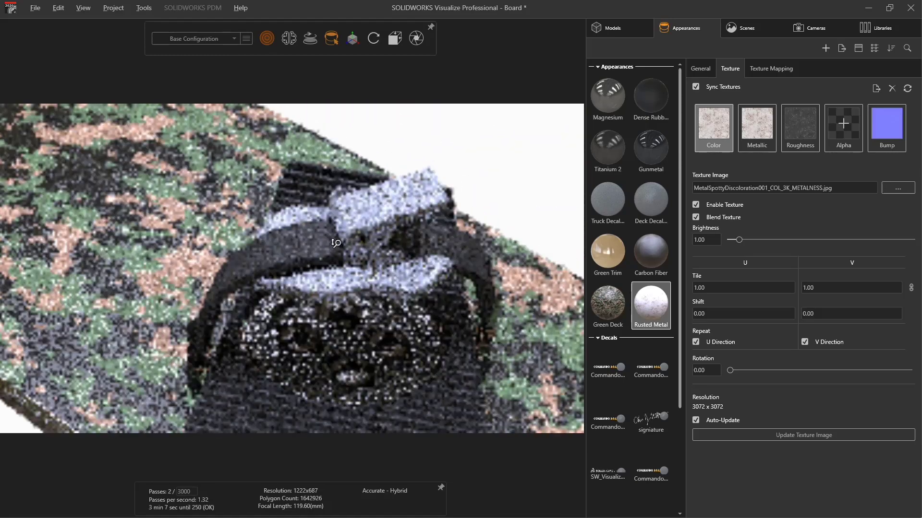
right_click_drag(241, 355, 256, 244)
middle_click_drag(256, 244, 205, 286)
left_click(523, 161)
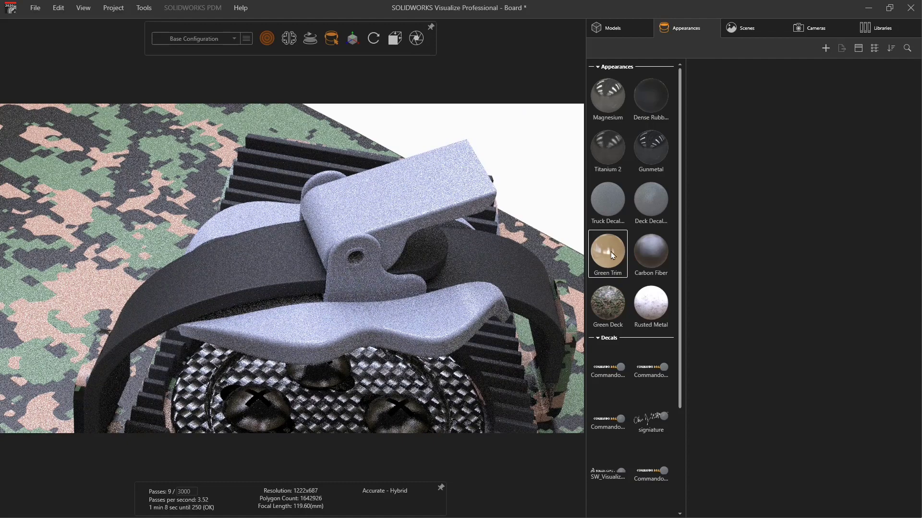
left_click(666, 317)
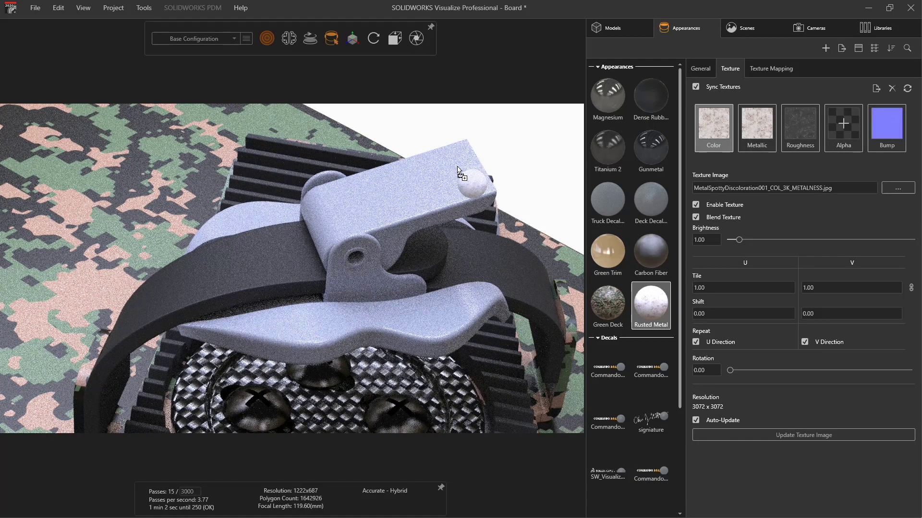
left_click_drag(664, 313, 486, 319)
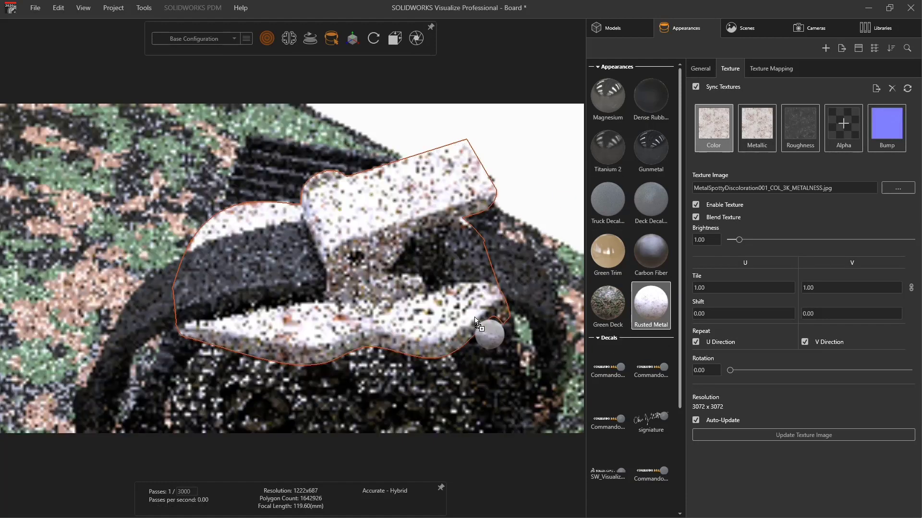
left_click(545, 186)
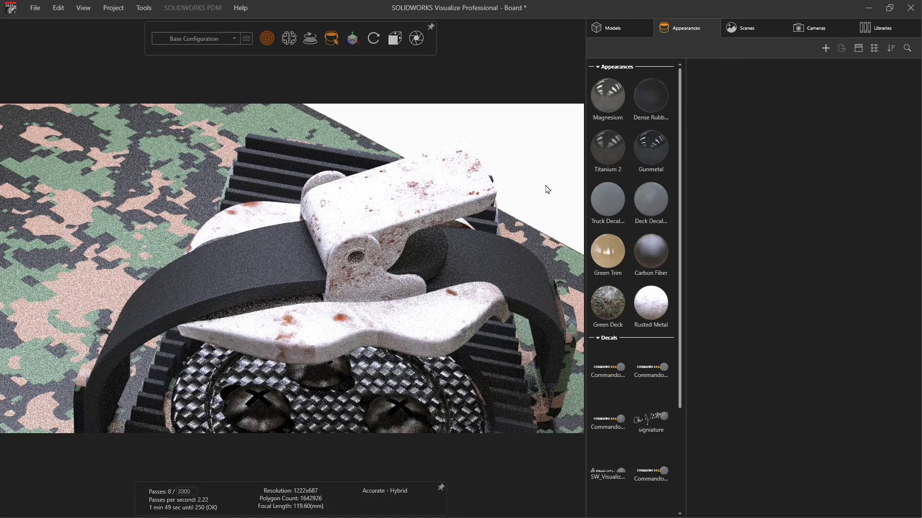
Disable Blend Texture on the Color, Metallic and Roughness textures of the buckle lever's Rusted Metal appearance
left_click(470, 189)
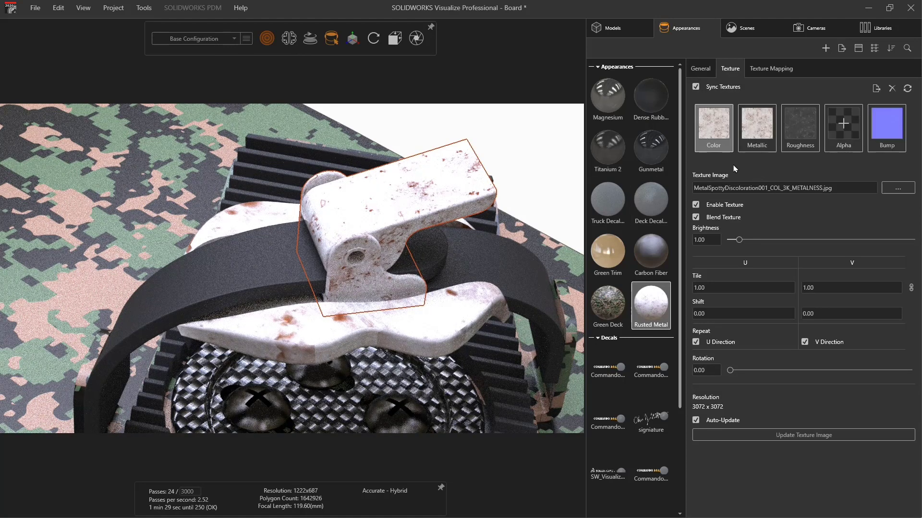
left_click(696, 218)
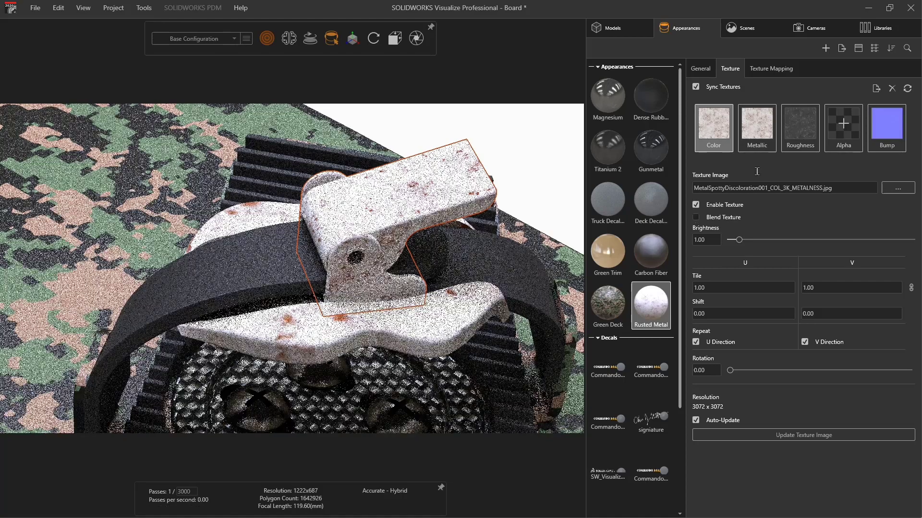
left_click(757, 127)
left_click(696, 218)
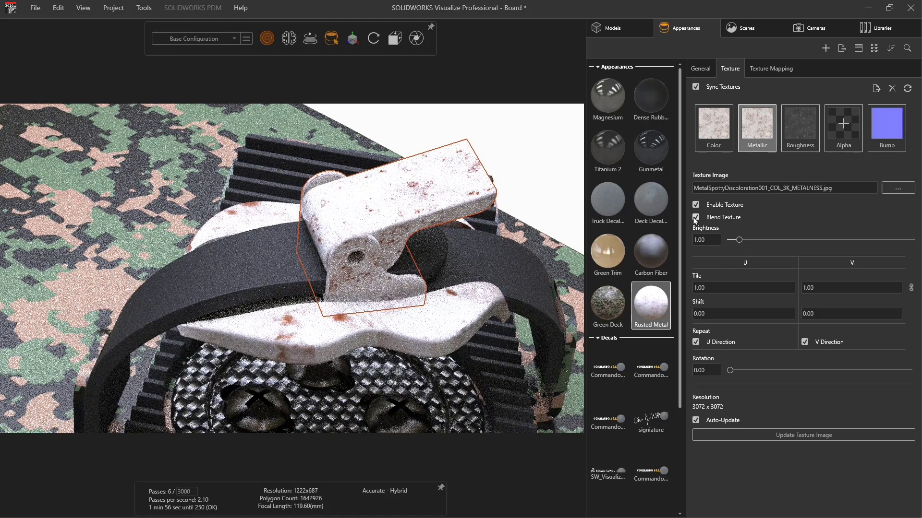
left_click(695, 219)
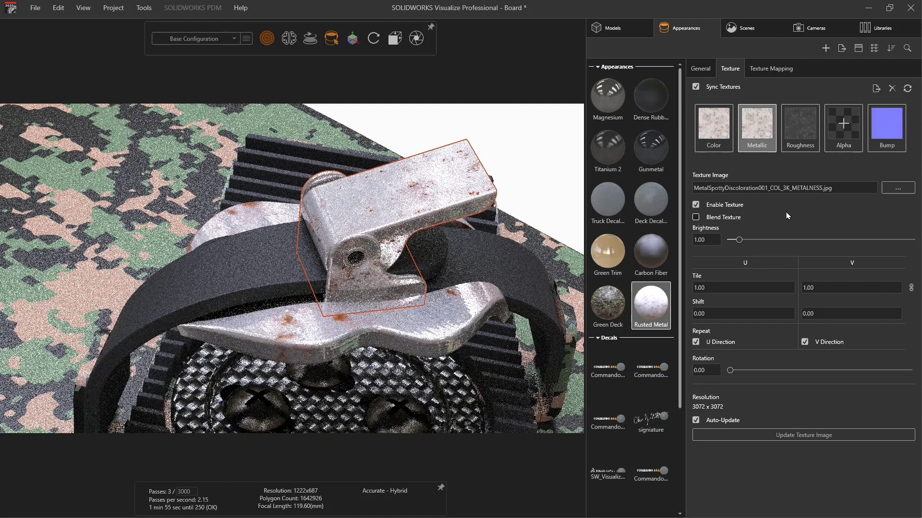
left_click(800, 128)
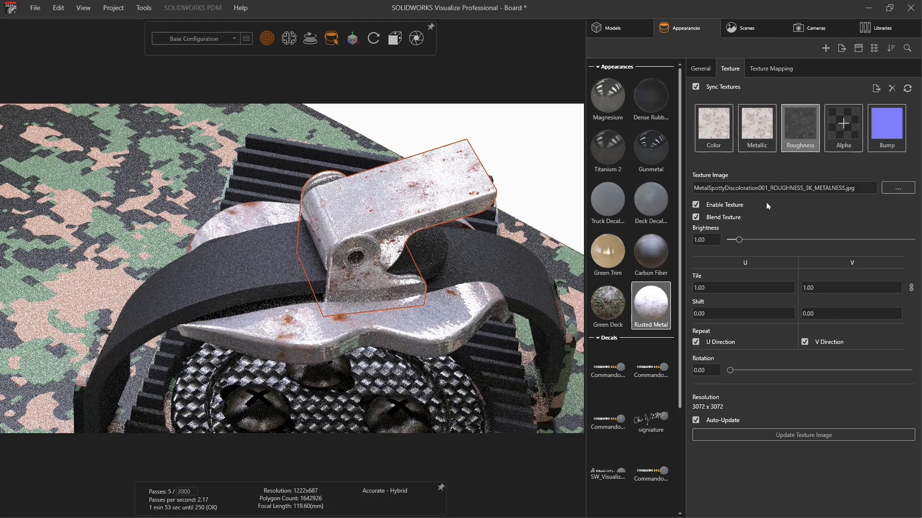
left_click(696, 217)
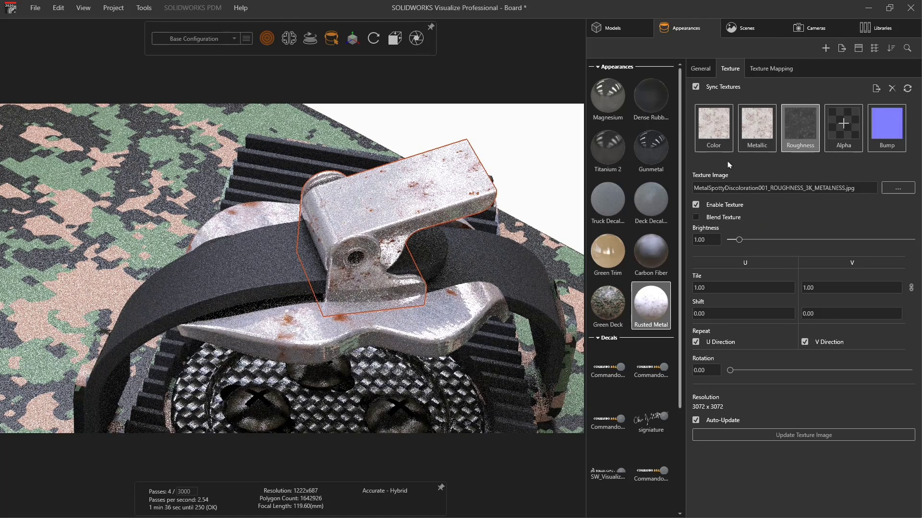
Set the Rusted Metal texture brightness to 0.61 for Color, 1.37 for Metallic and 1.79 for Roughness
left_click(716, 136)
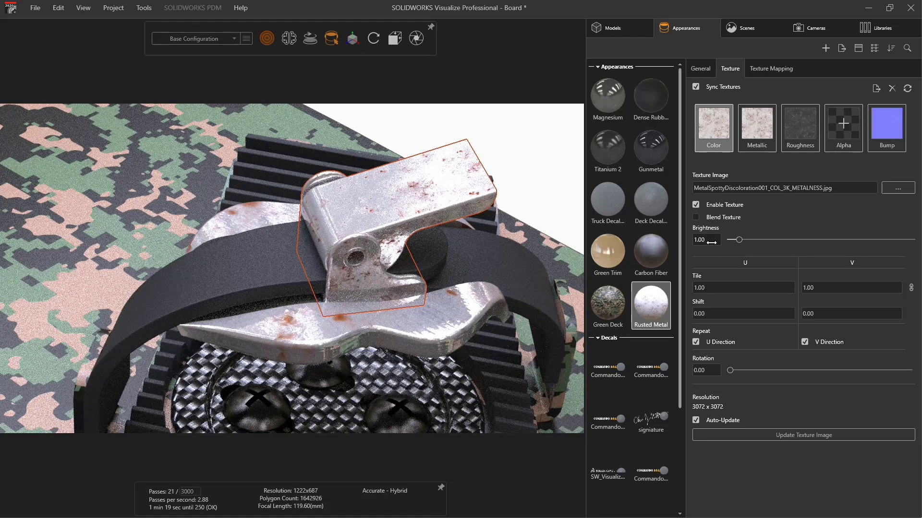
left_click_drag(709, 242, 613, 221)
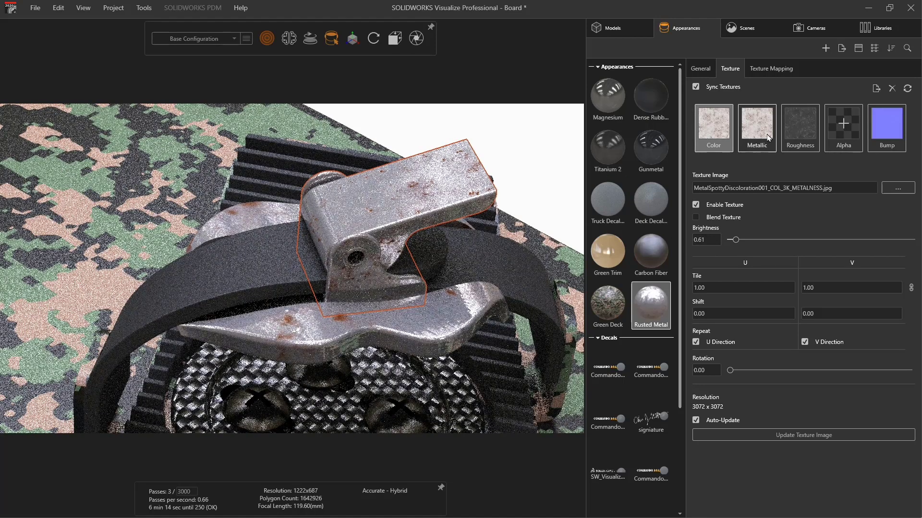
left_click(762, 128)
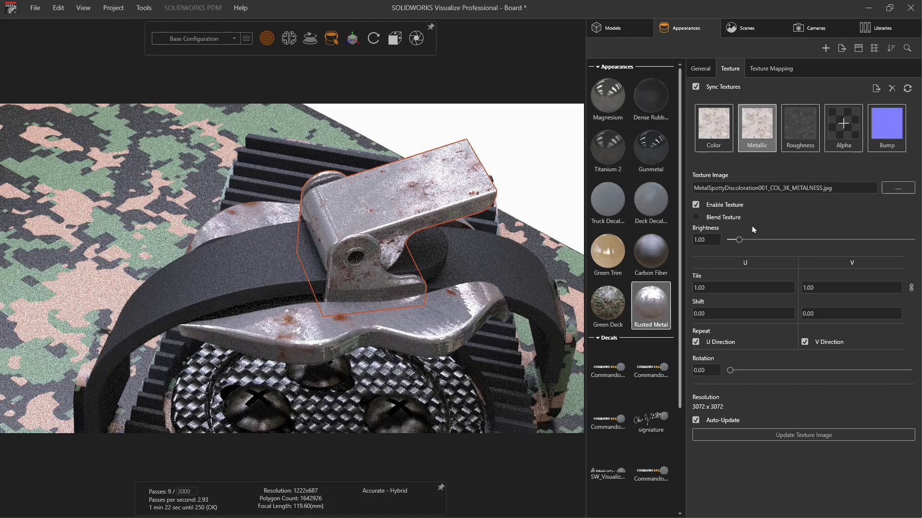
left_click_drag(739, 243, 744, 246)
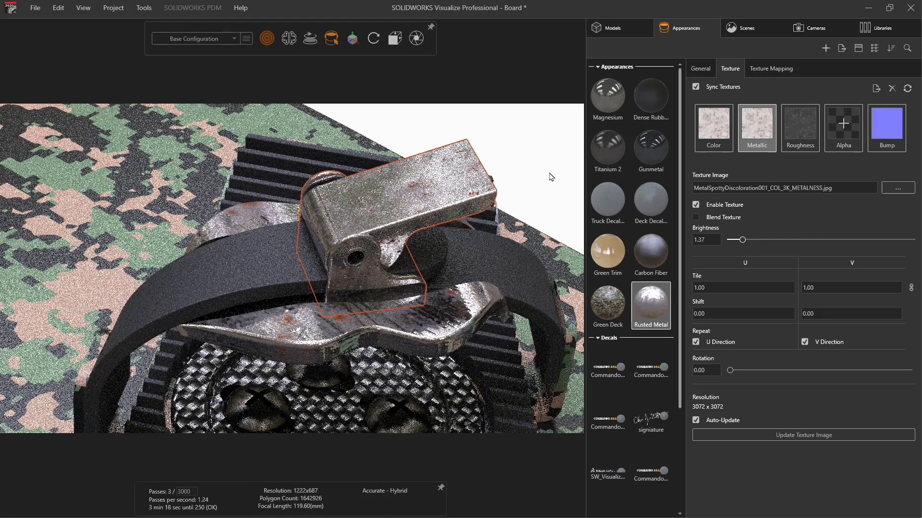
left_click(793, 133)
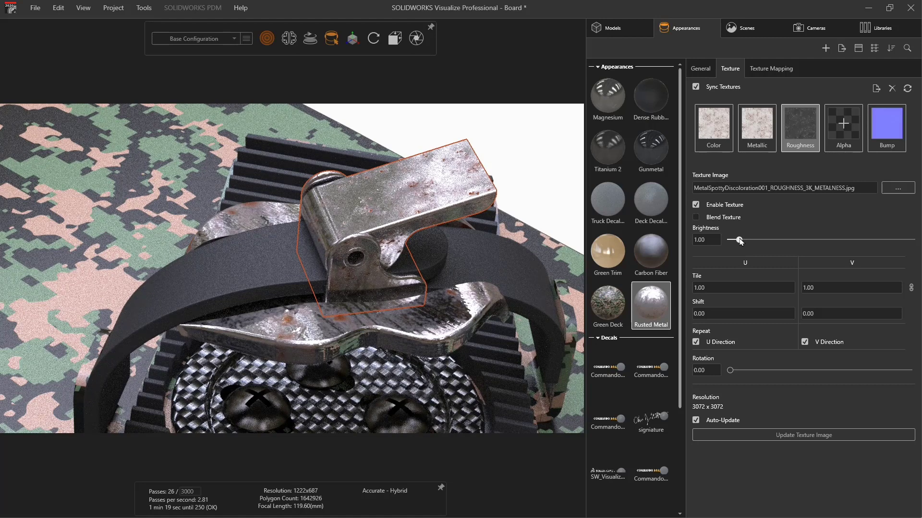
mouse_move(739, 240)
left_mouse_down()
mouse_move(799, 250)
mouse_move(734, 240)
mouse_move(746, 240)
left_mouse_up()
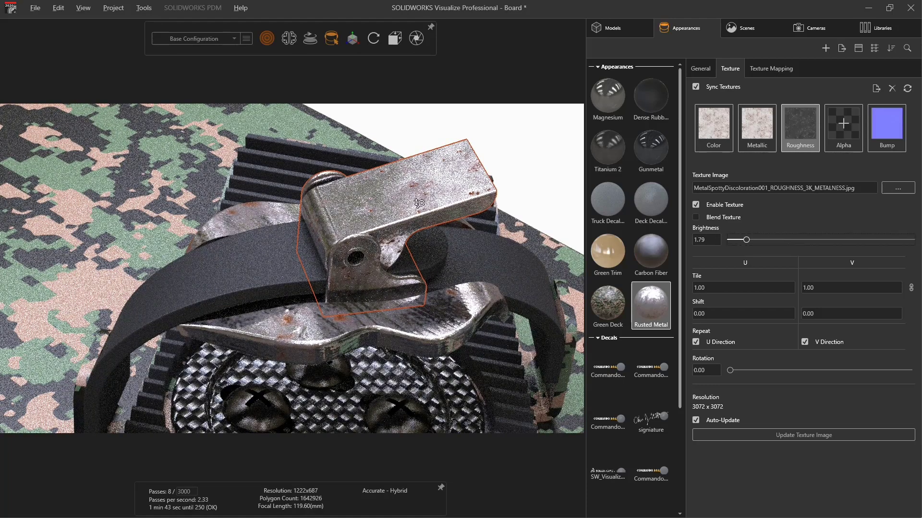
Select the curved plate beneath the buckle lever and set its overall texture mapping scale to 0.25
scroll(419, 203, "up", 5)
middle_click_drag(419, 203, 269, 307, "ctrl")
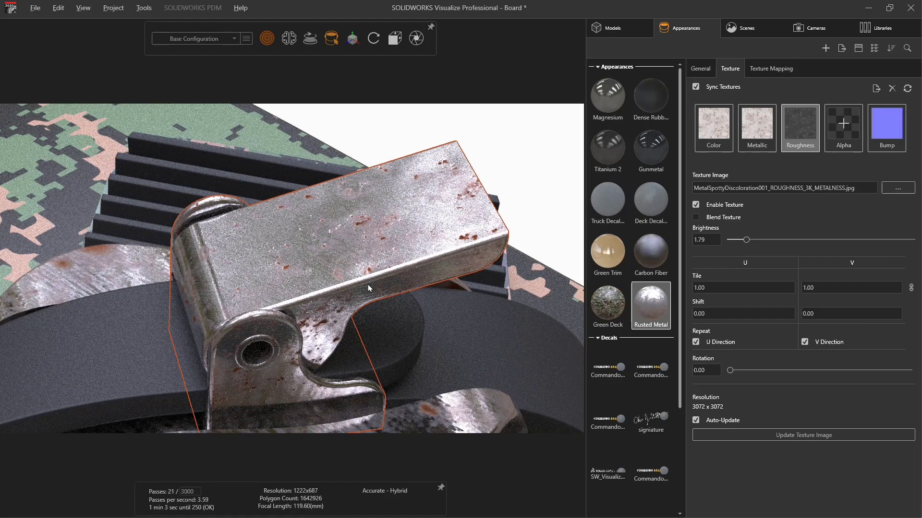
left_click_drag(368, 288, 237, 380)
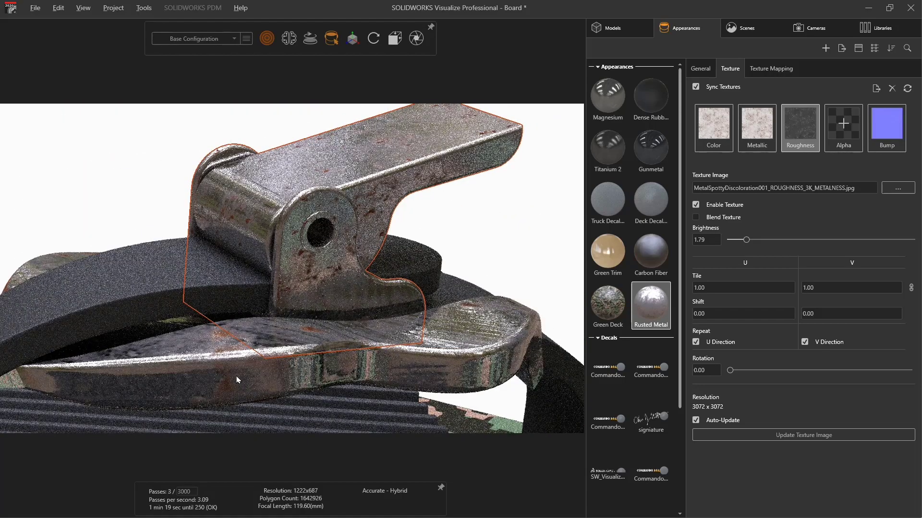
left_click_drag(294, 373, 278, 405)
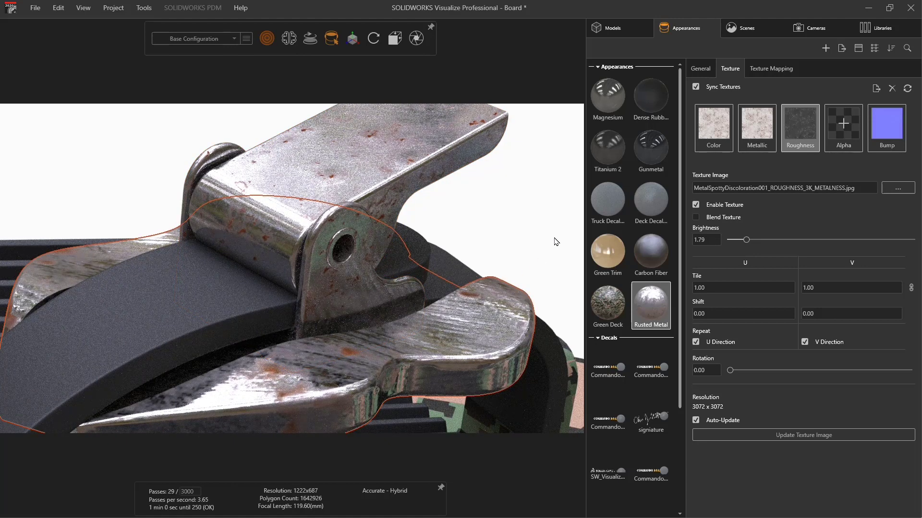
left_click(770, 66)
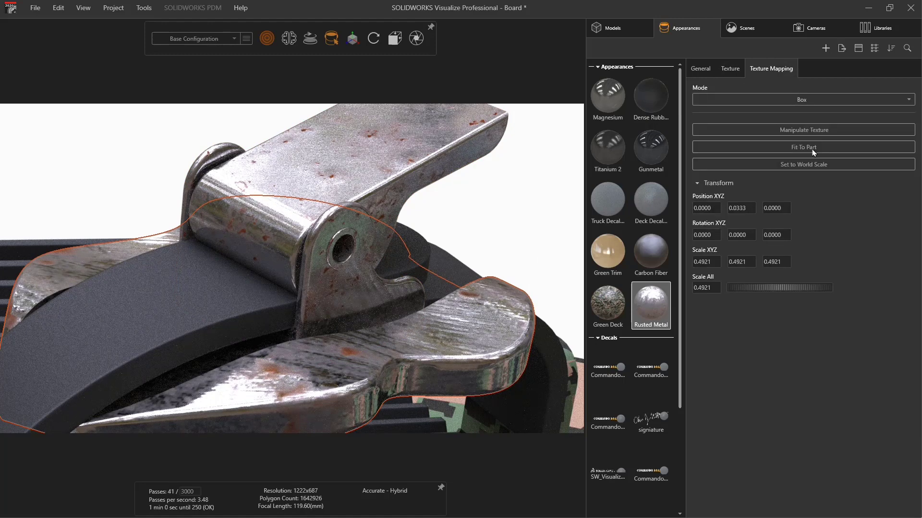
left_click(705, 288)
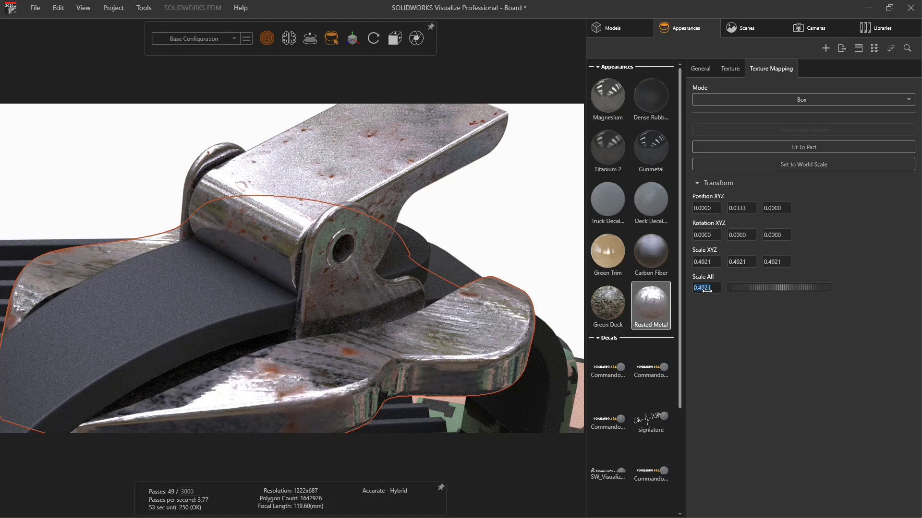
key("BackSpace")
type(".25")
key("Return")
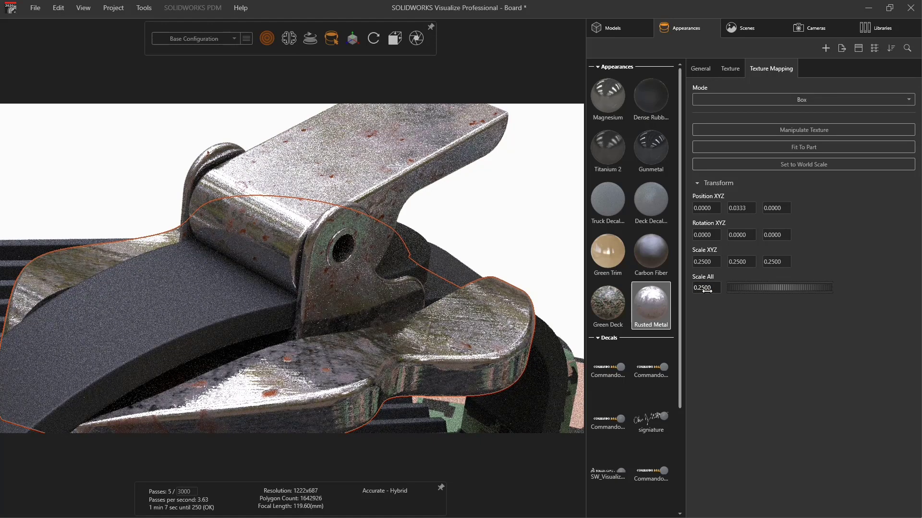
Reduce the curved plate's overall texture mapping scale to 0.1 and finally to 0.05
left_click(706, 291)
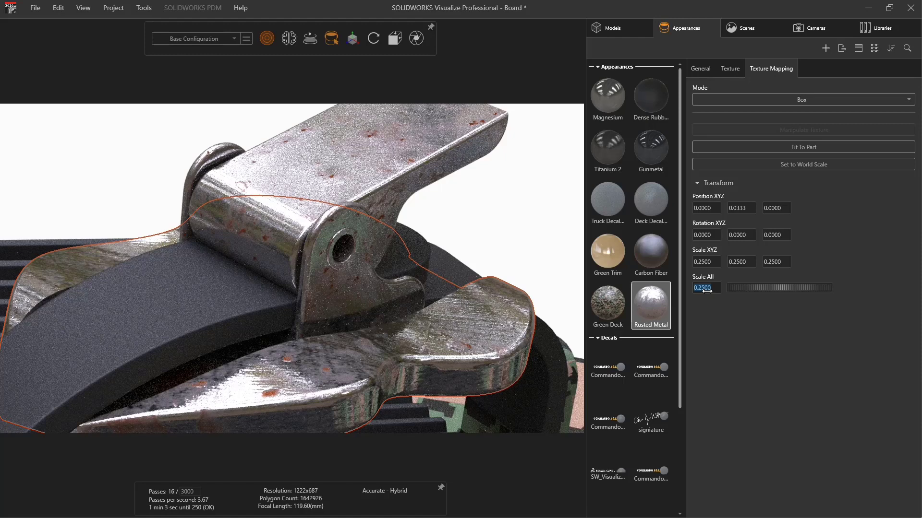
type(".1")
key("Return")
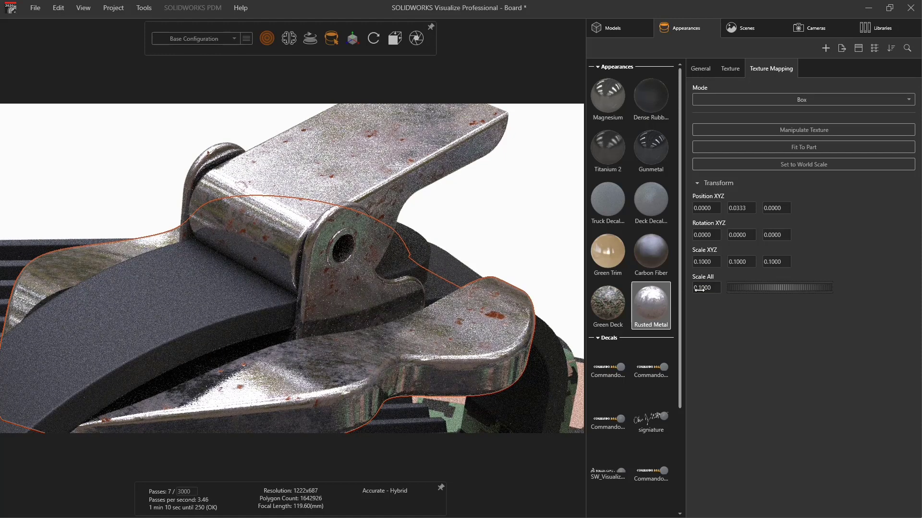
left_click(701, 290)
key("BackSpace")
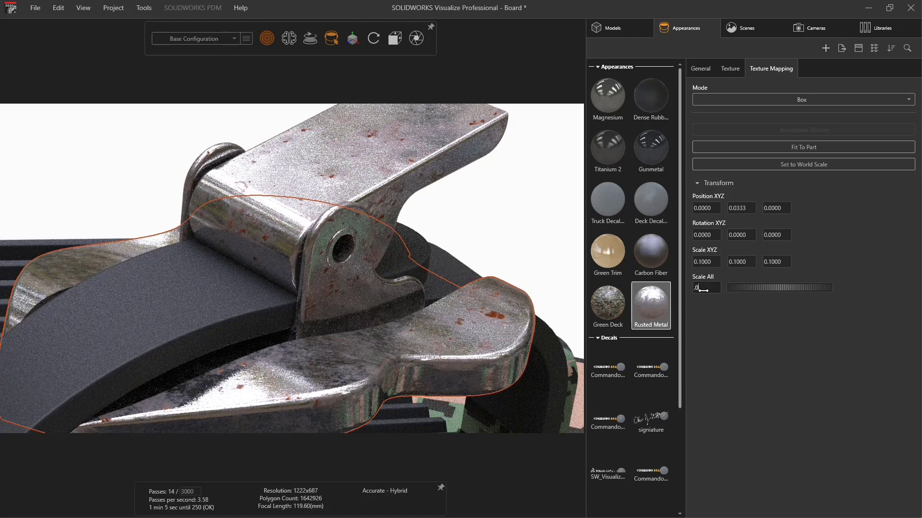
type(".05")
key("Return")
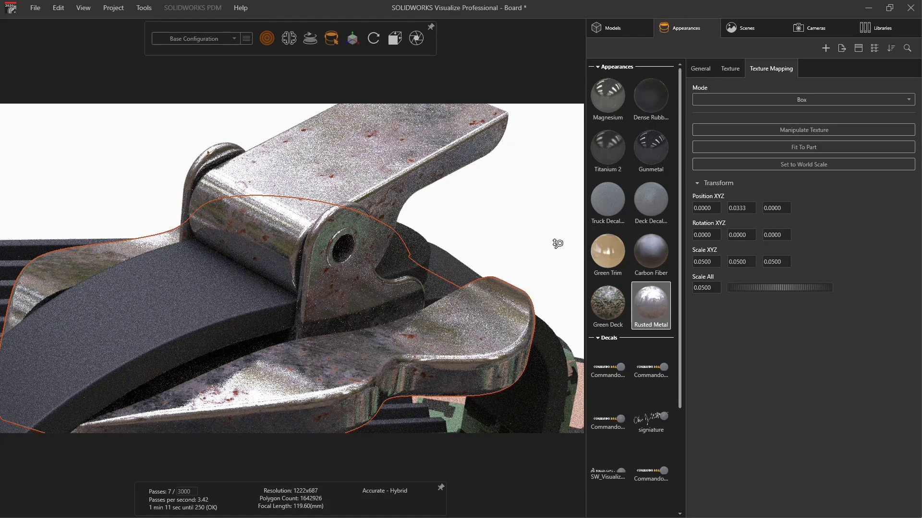
Deselect the curved plate and examine the rusted metal on the buckle from several angles
left_click_drag(556, 241, 453, 192)
left_click(509, 227)
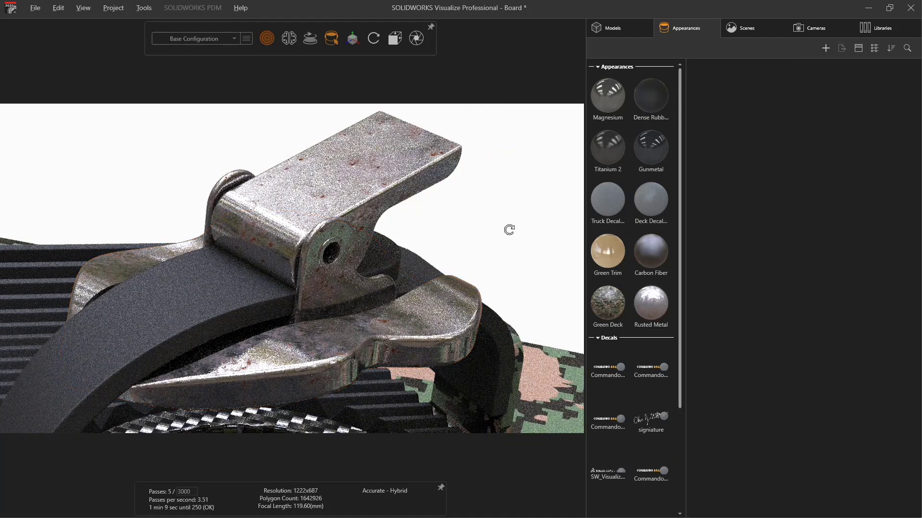
left_click_drag(510, 229, 80, 142)
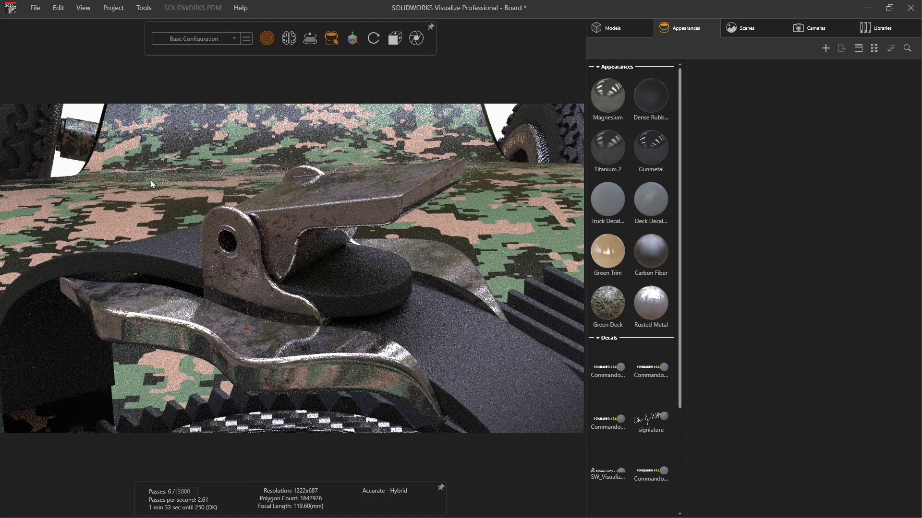
left_click_drag(214, 204, 445, 227)
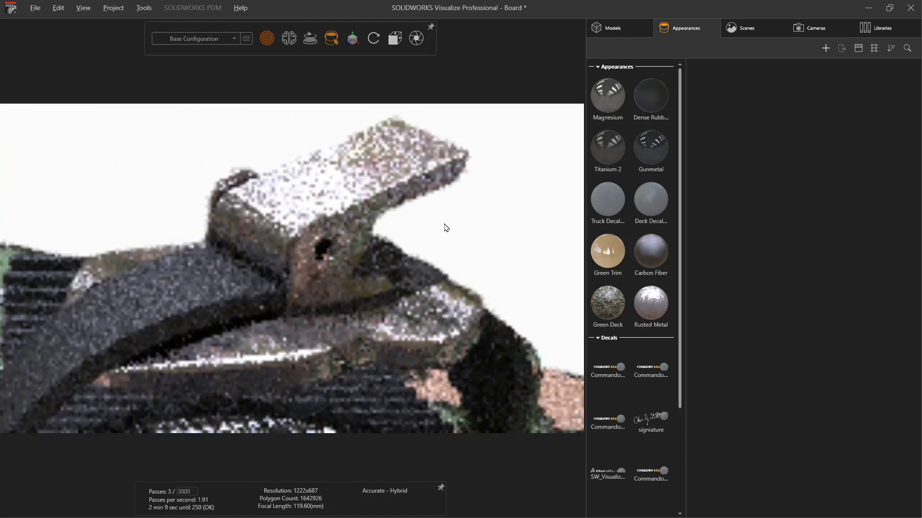
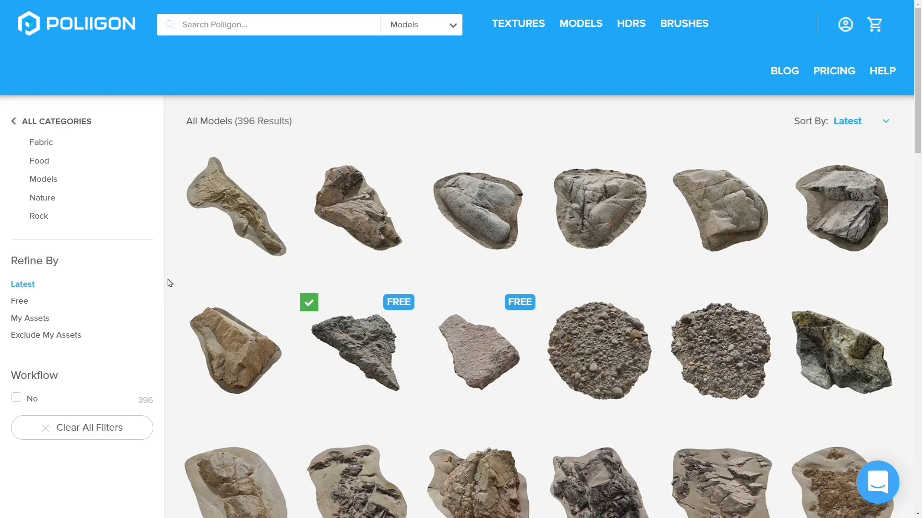
On the Poliigon website, open the free Rock Beach Small 002 model and review its 3D software and renderer options
left_click(353, 336)
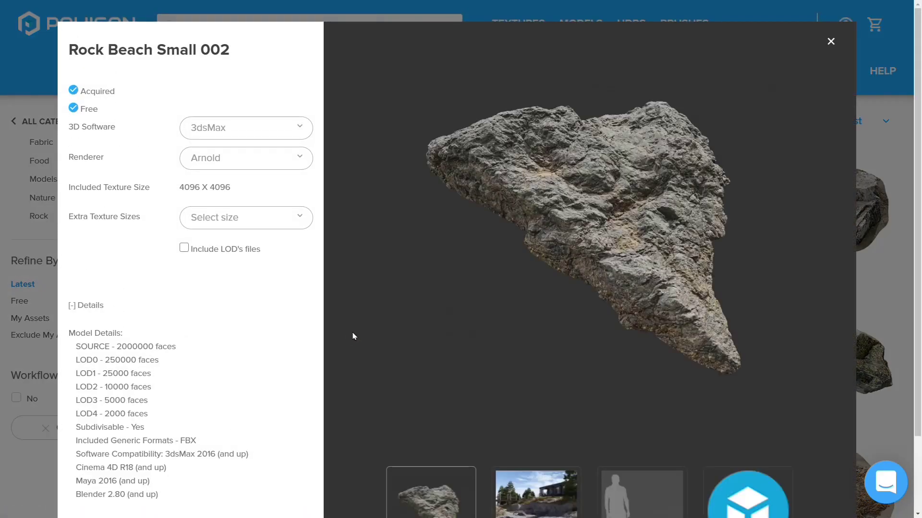
left_click(283, 135)
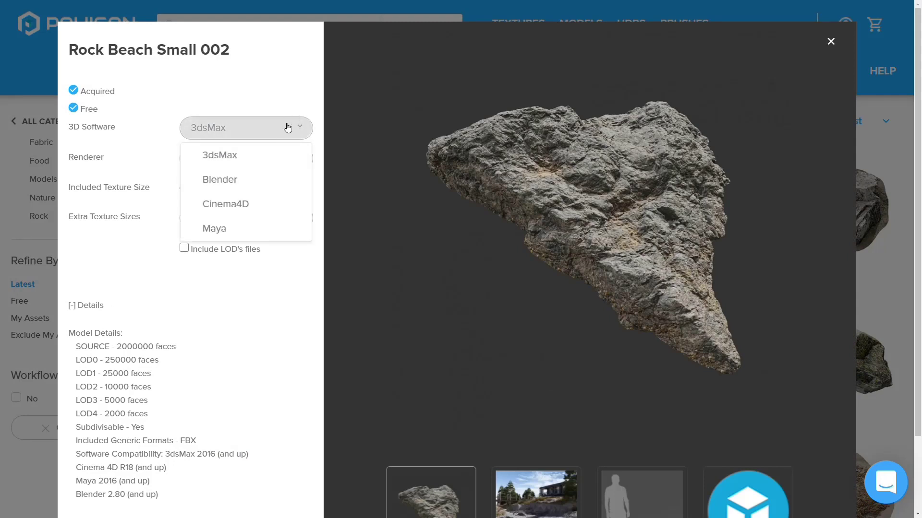
left_click(322, 138)
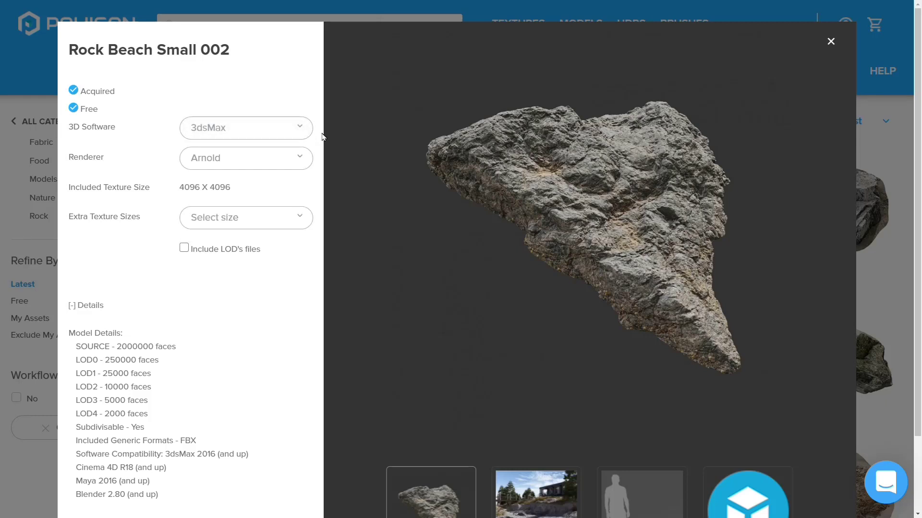
left_click(286, 158)
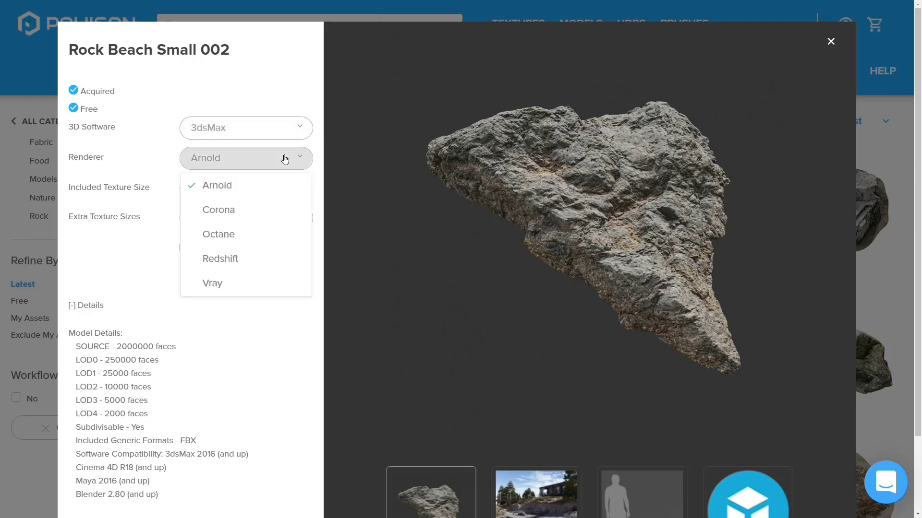
left_click(322, 175)
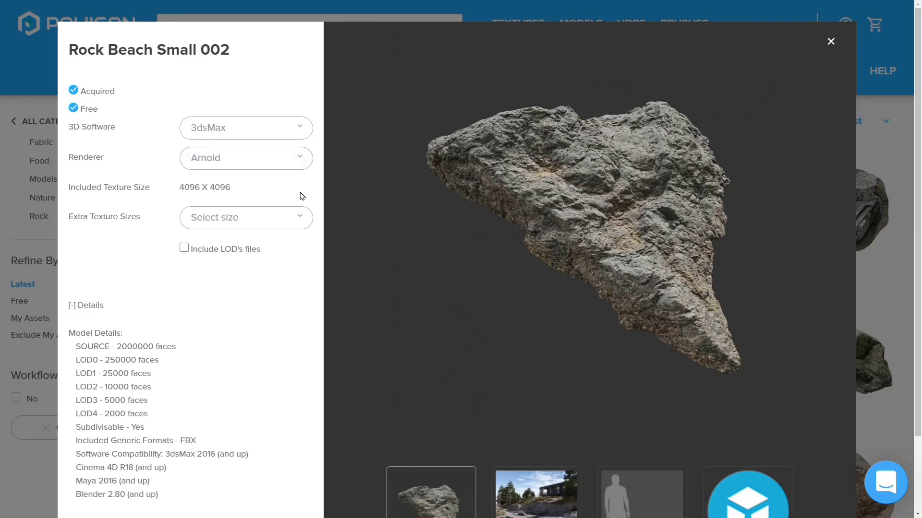
Set the rock model's extra texture size to 4K and review its model details and download section
left_click(273, 225)
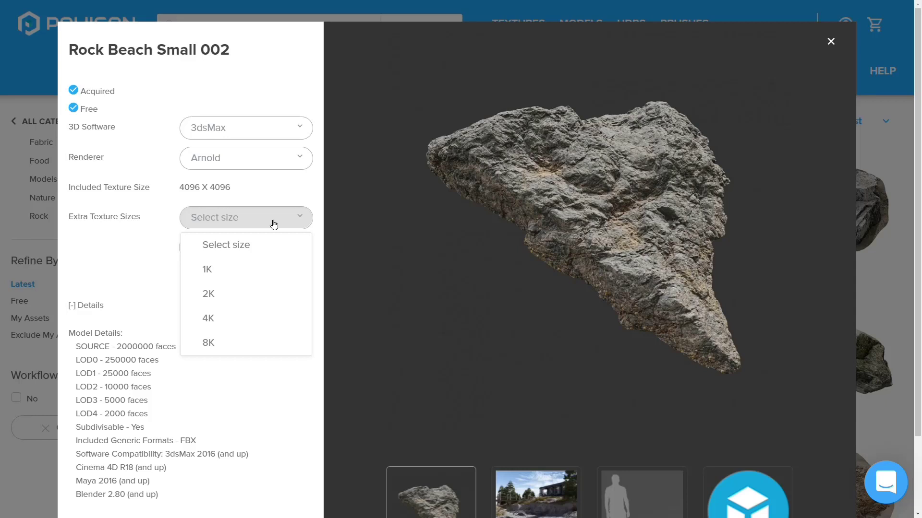
left_click(241, 328)
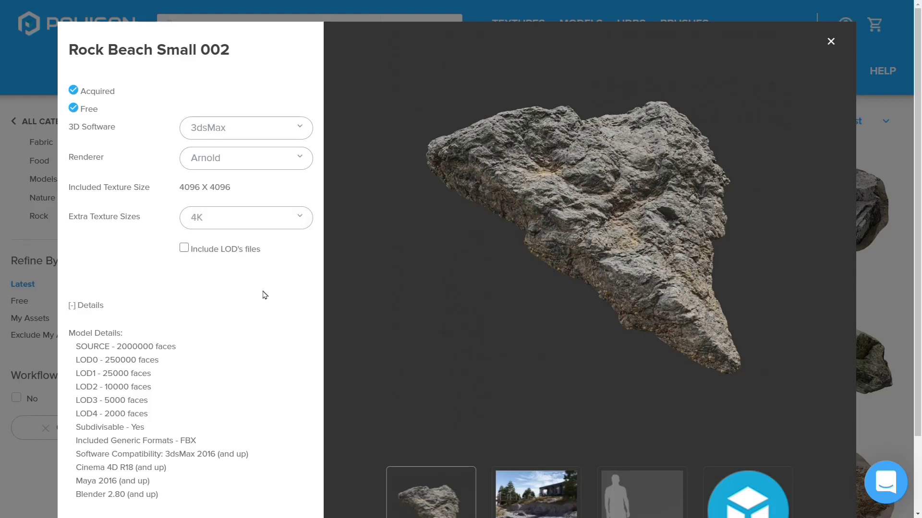
scroll(263, 296, "down", 2)
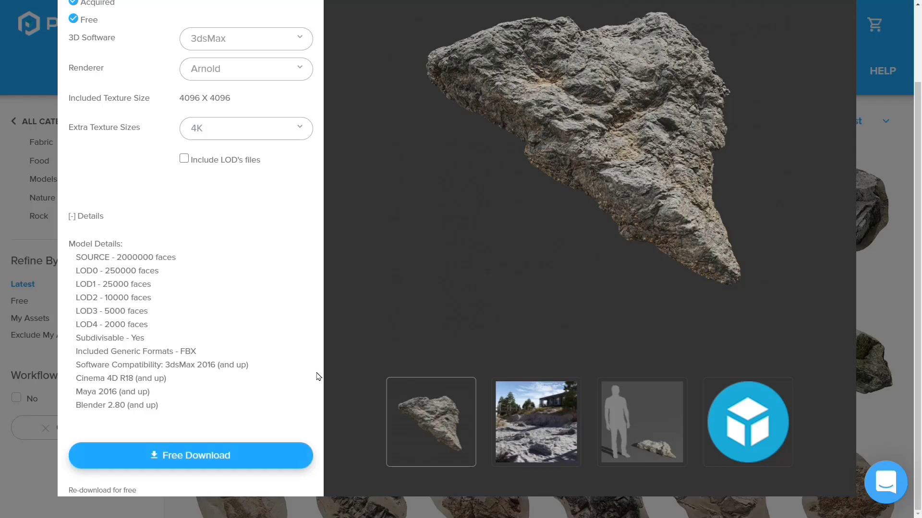
scroll(315, 375, "up", 2)
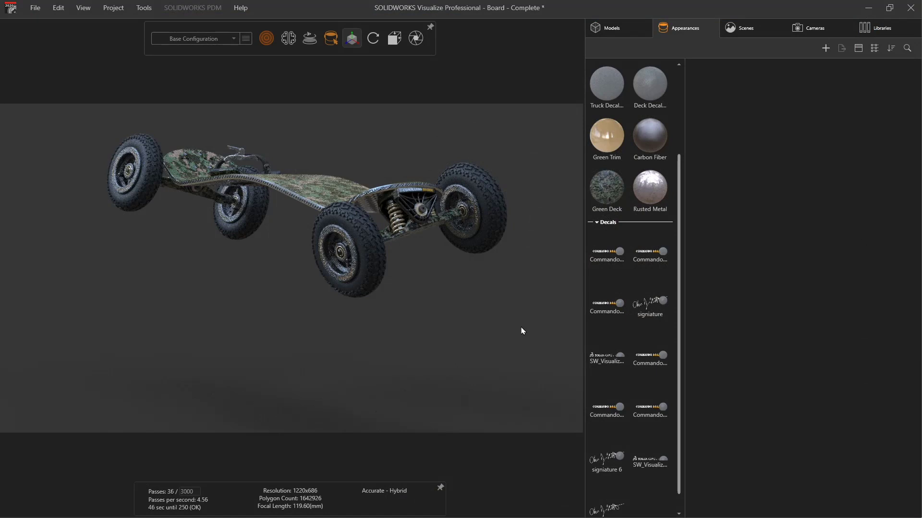
Import the RockBeachSmall002_LOD2 model in meters, grouped by Group/Appearance and snapped to the floor
left_click(618, 34)
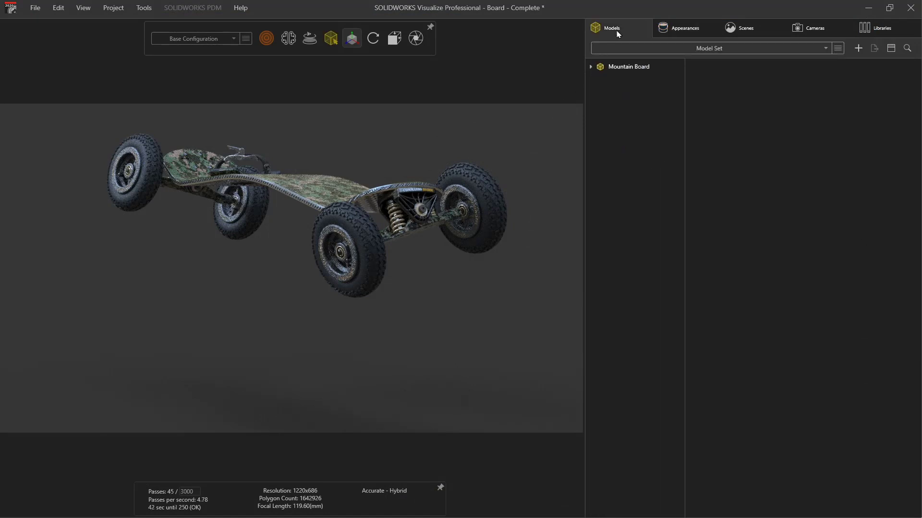
left_click(635, 72)
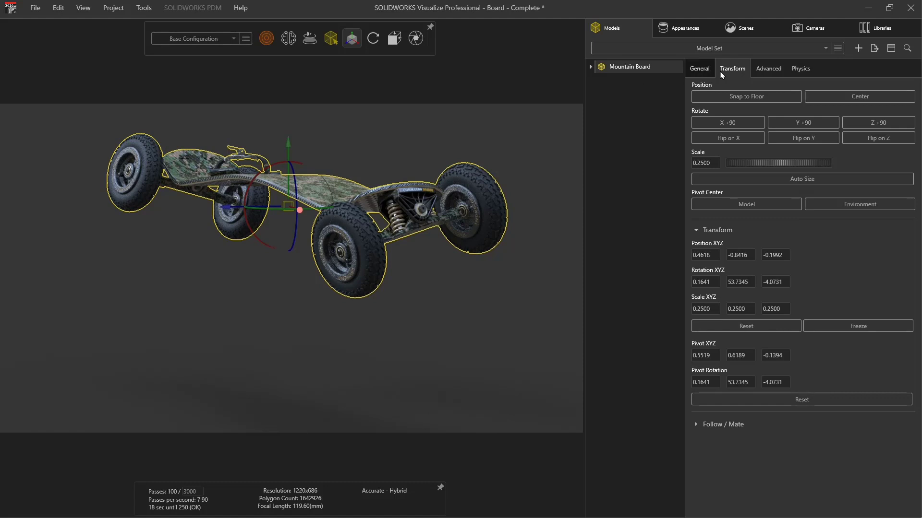
left_click(858, 49)
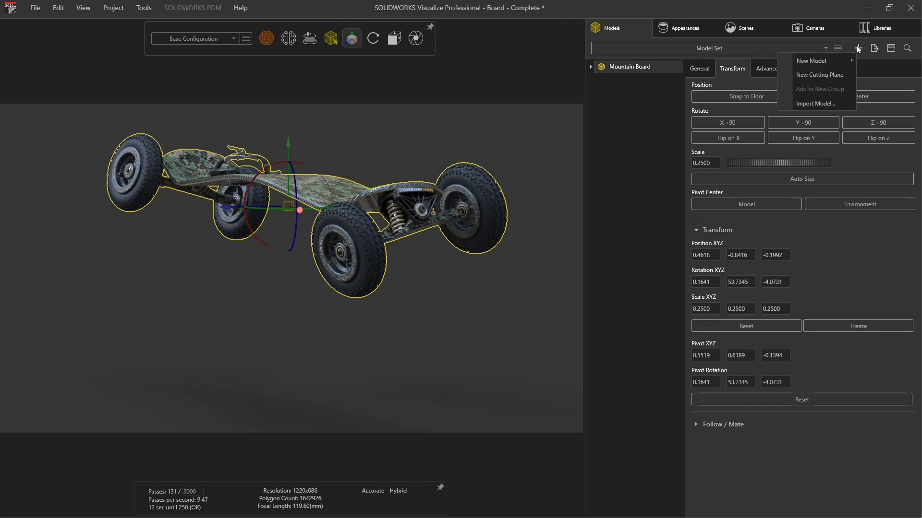
left_click(840, 104)
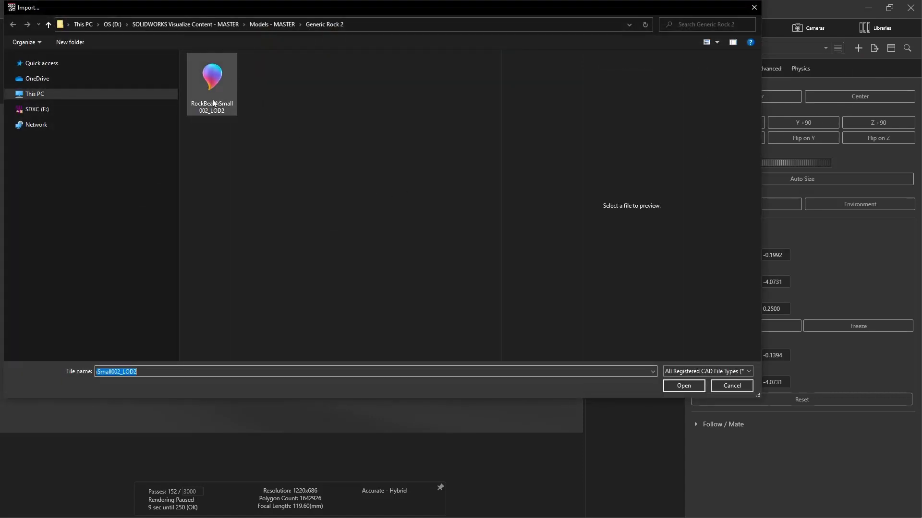
left_click(222, 86)
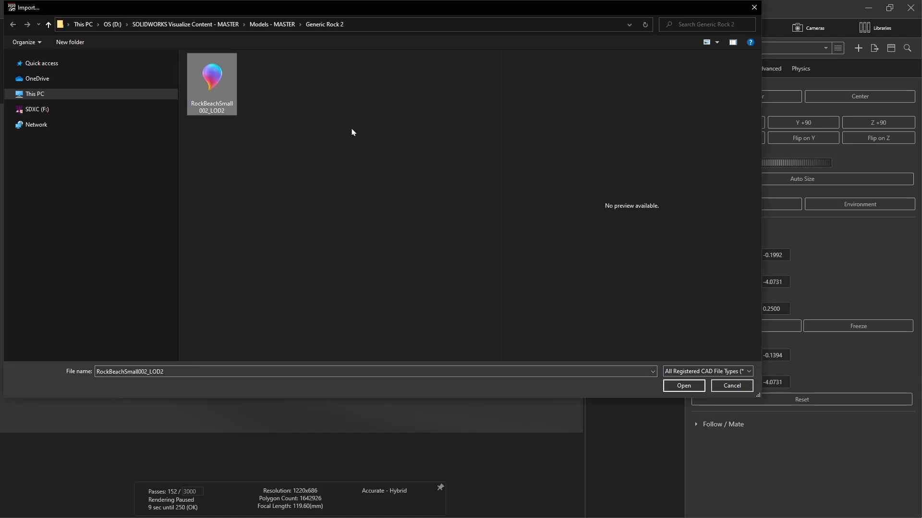
left_click(669, 386)
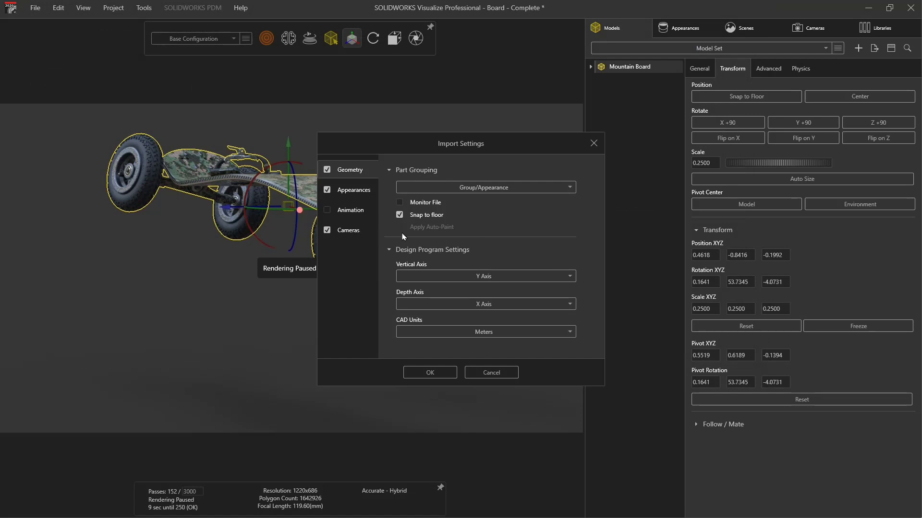
left_click(442, 373)
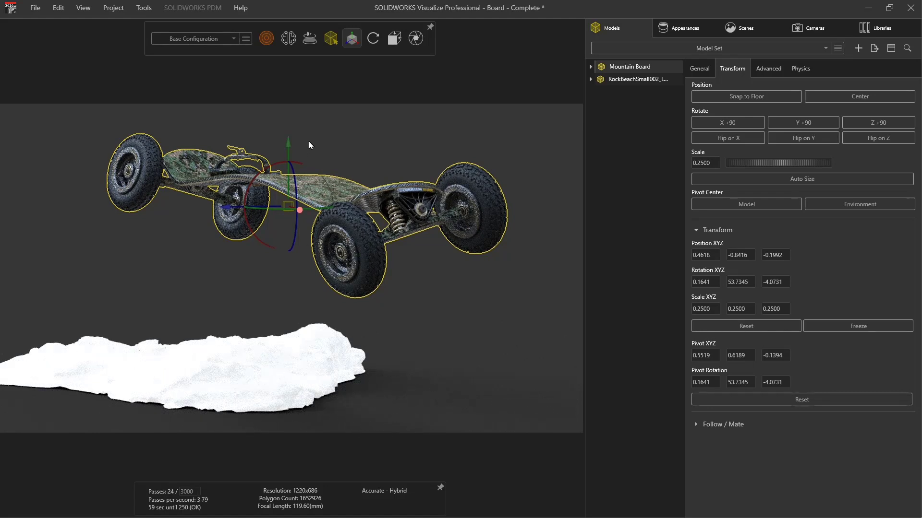
Select the rock's default appearance and review its reflection, gloss and color texture files in the Generic Rock 2 folder
left_click(679, 28)
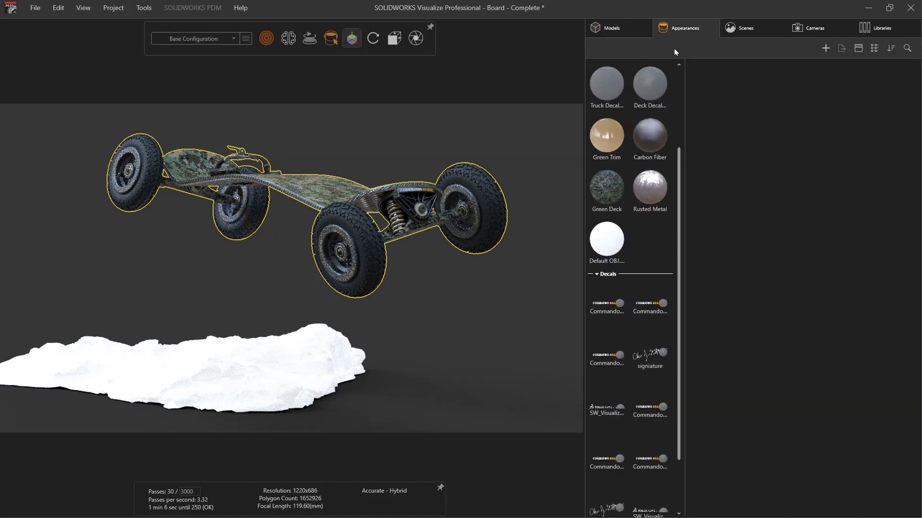
left_click(601, 250)
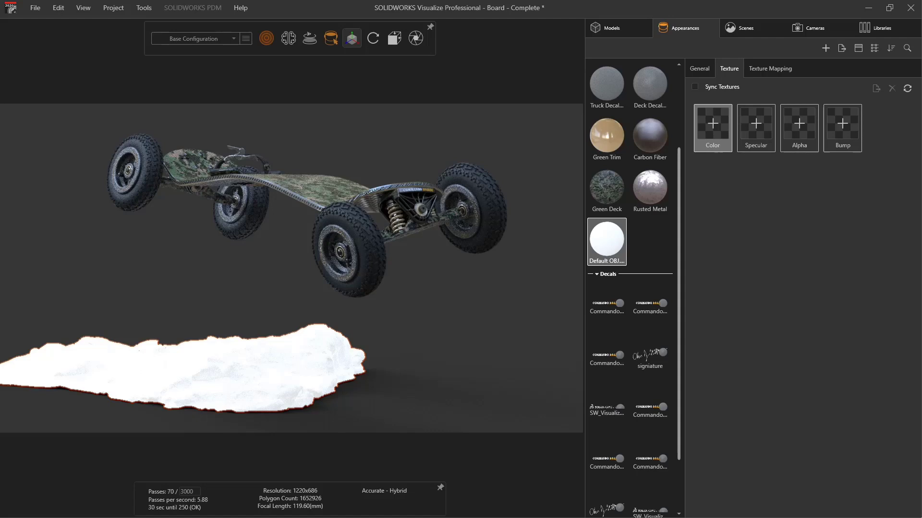
key("alt+Tab")
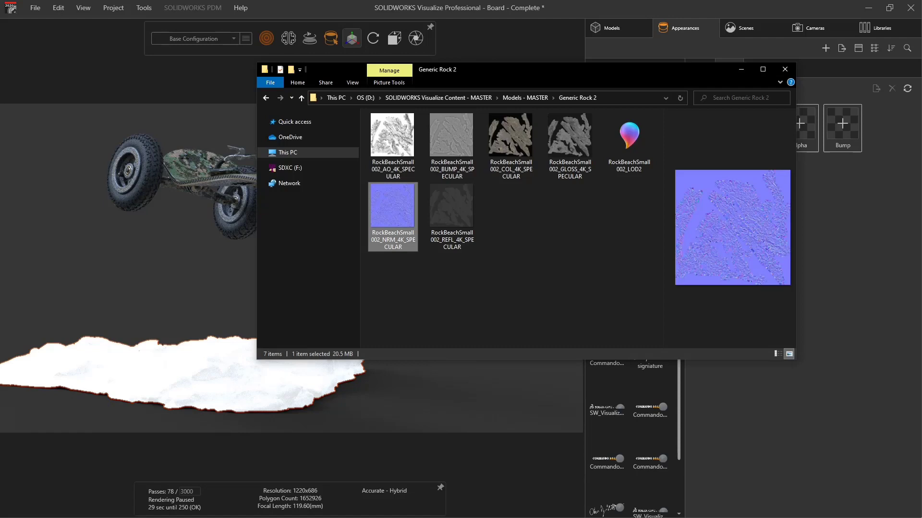
left_click_drag(510, 71, 401, 91)
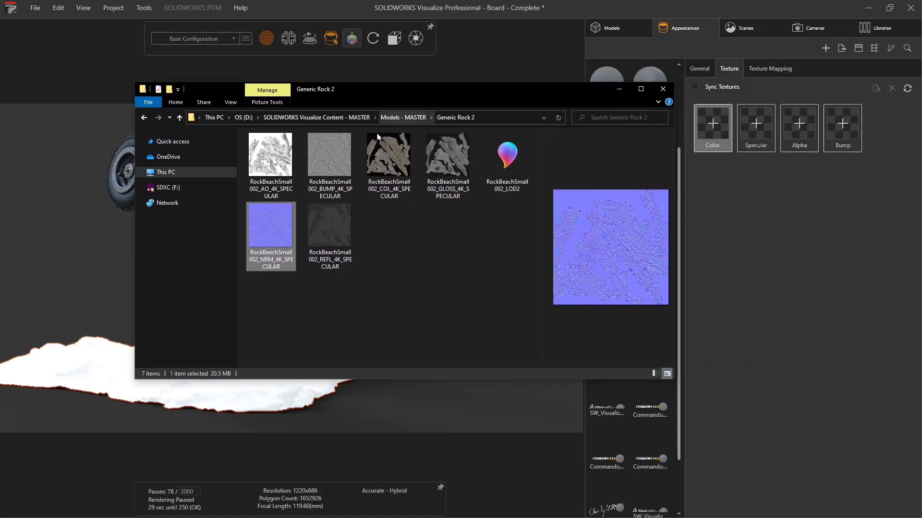
left_click(338, 231)
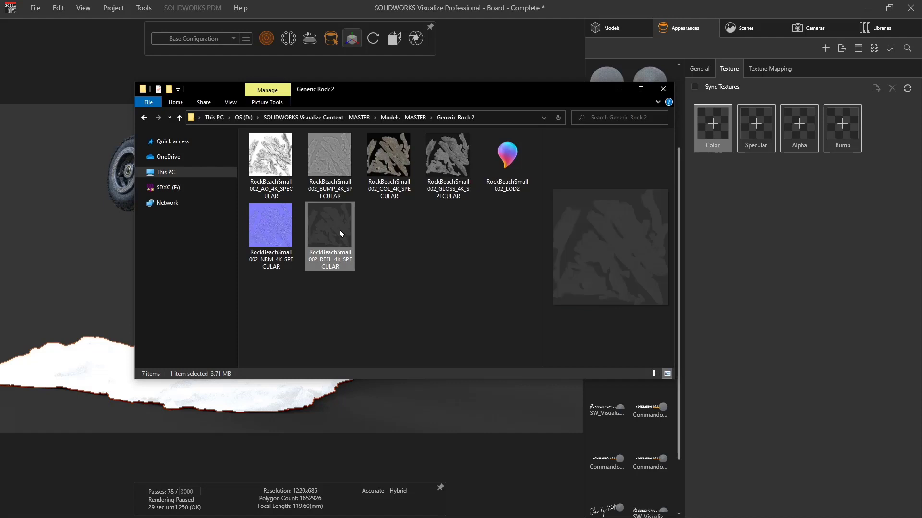
left_click(431, 168)
left_click(389, 161)
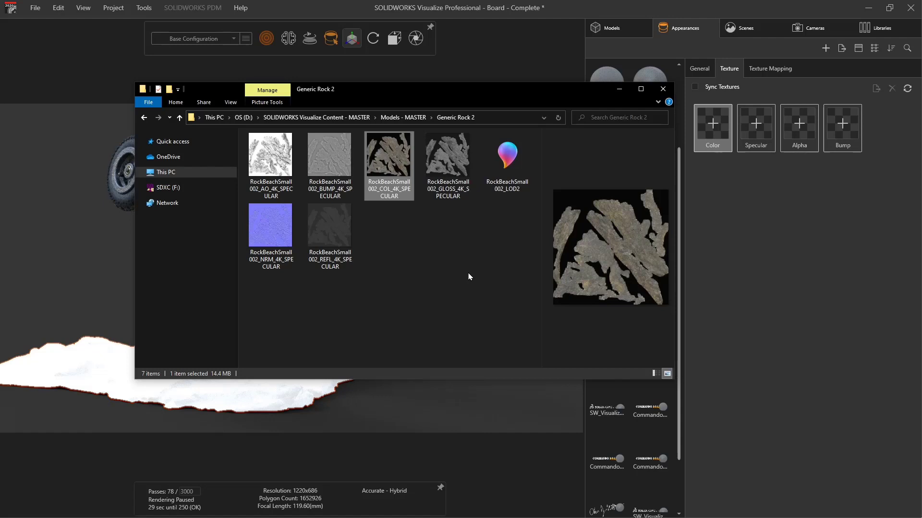
left_click(414, 277)
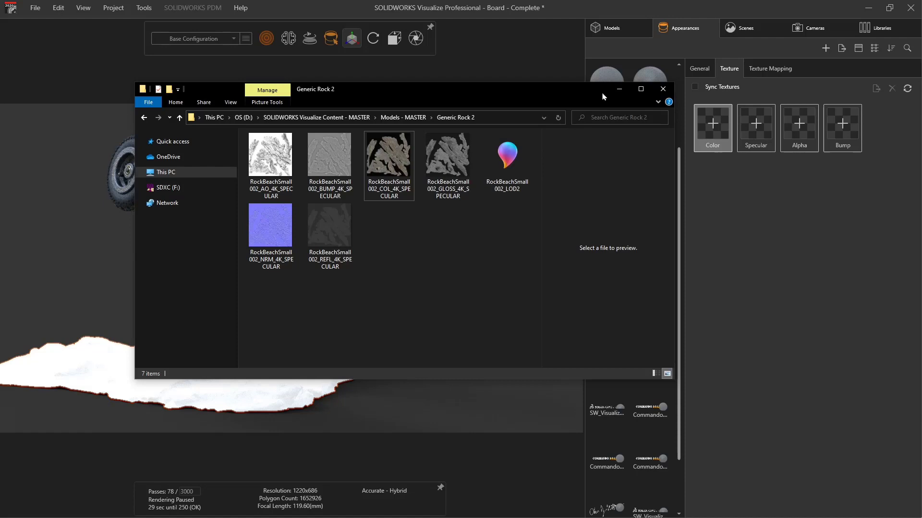
left_click(561, 79)
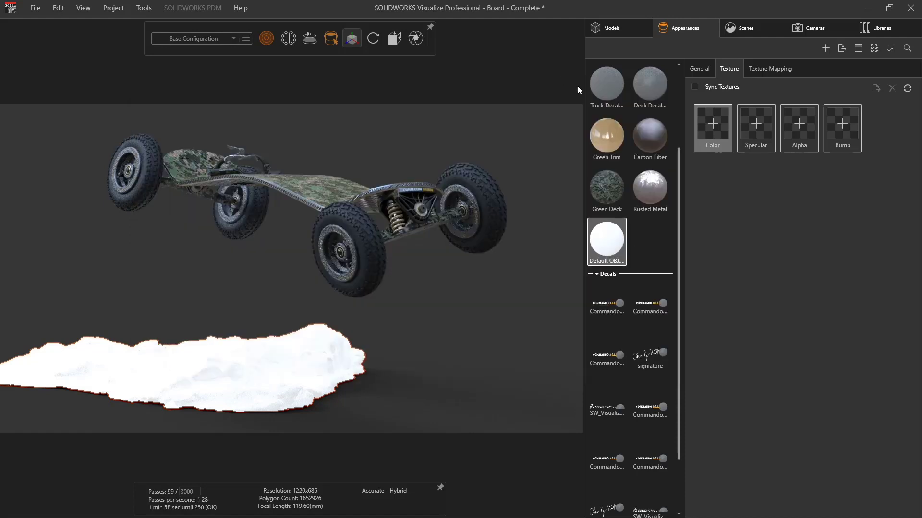
Change the rock's appearance type to PBR Material with the Specular / Glossiness workflow
left_click(698, 69)
left_click(709, 125)
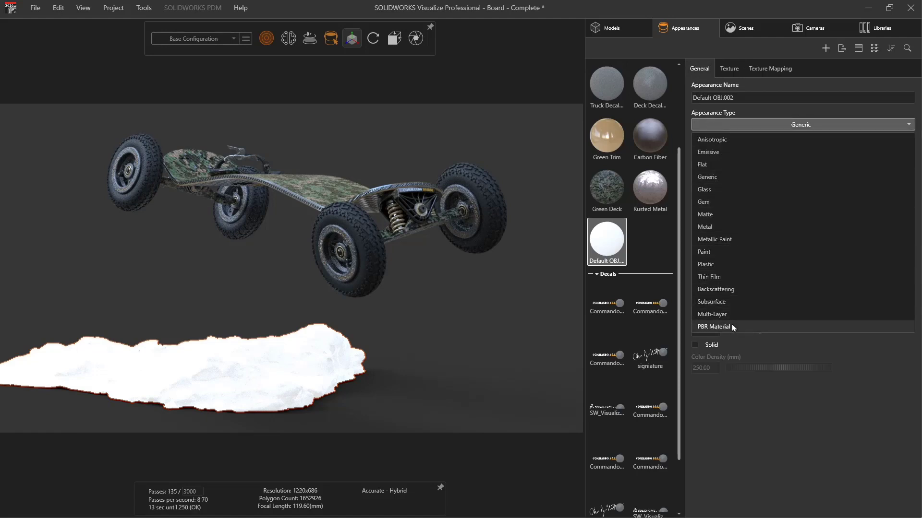
left_click(733, 327)
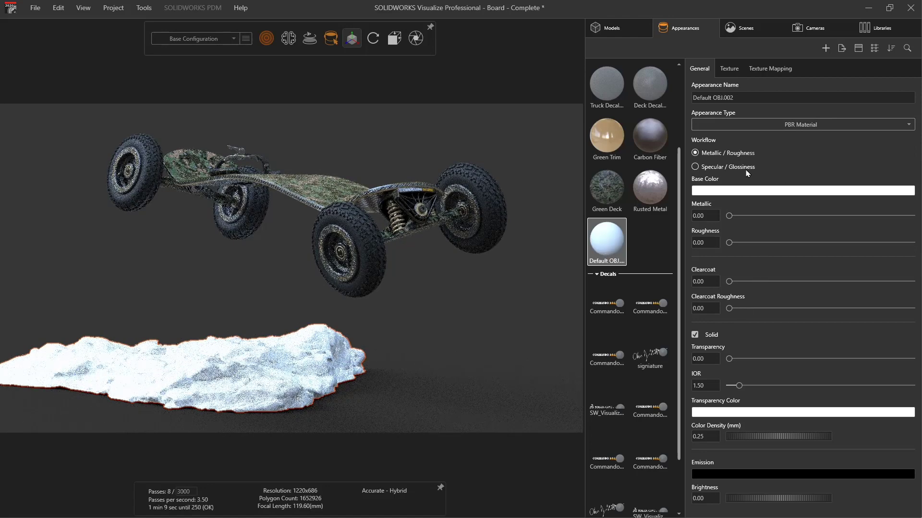
left_click(706, 171)
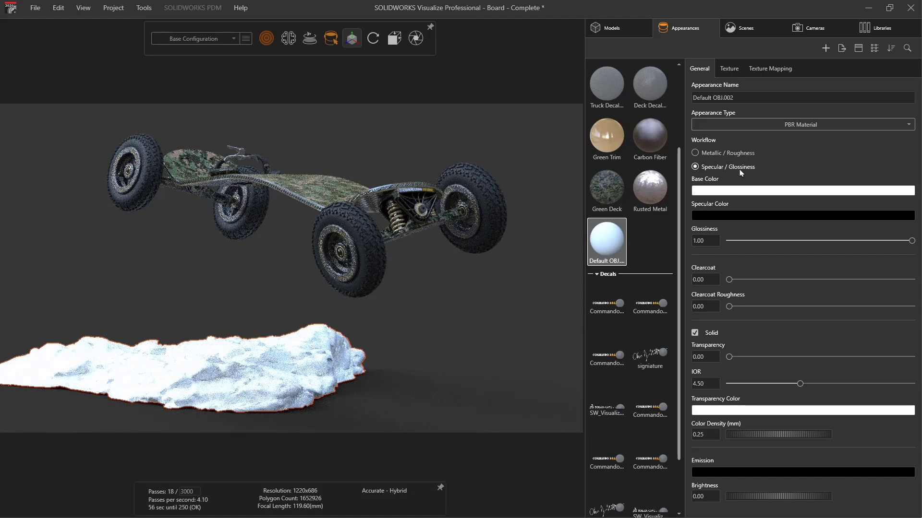
Load RockBeachSmall002_COL_4K_SPECULAR as the rock's color texture, including the suggested bump, glossiness and specular maps, and deselect the rock
left_click(729, 69)
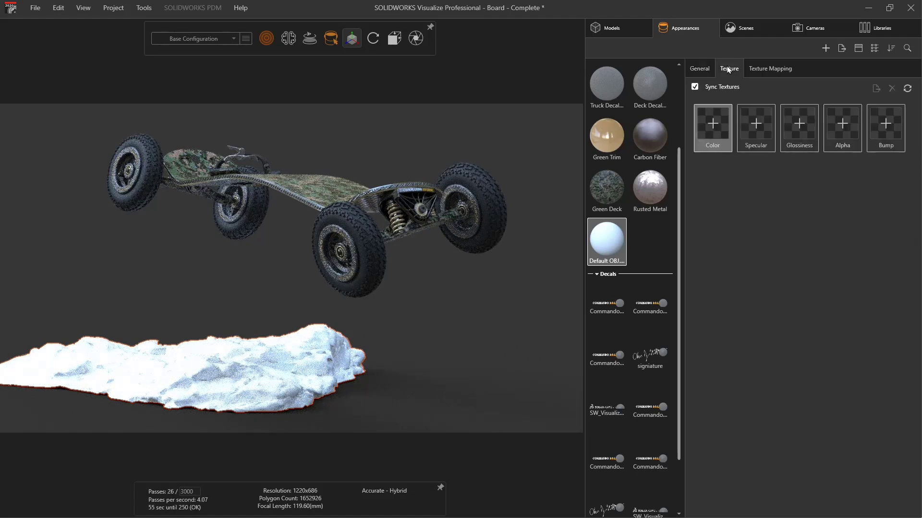
left_click(708, 125)
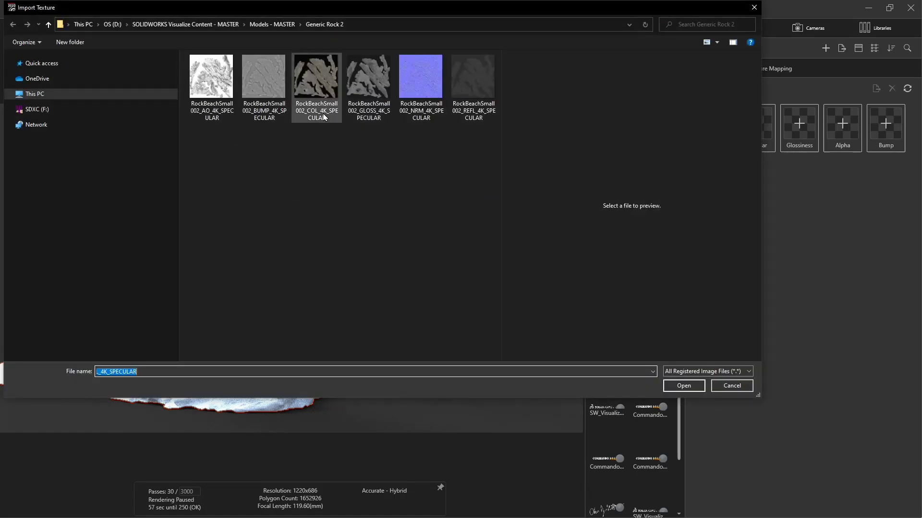
left_click(312, 91)
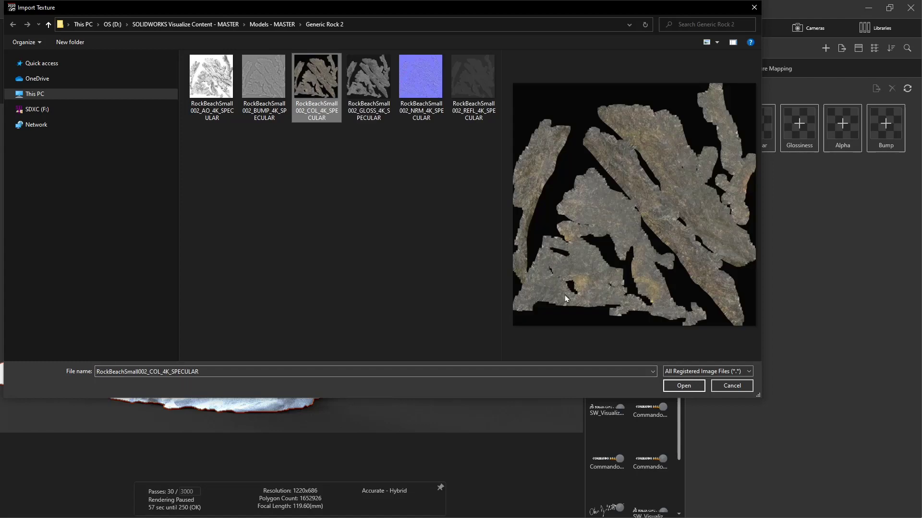
left_click(678, 387)
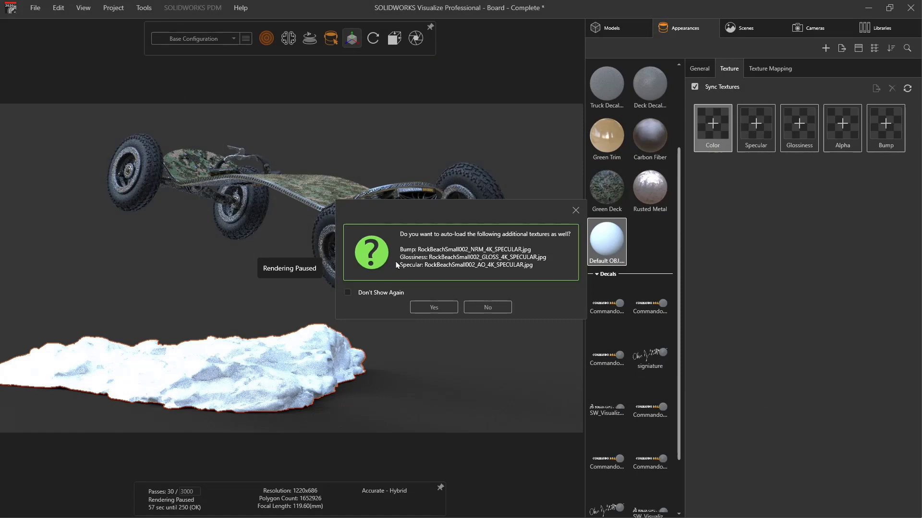
left_click(417, 308)
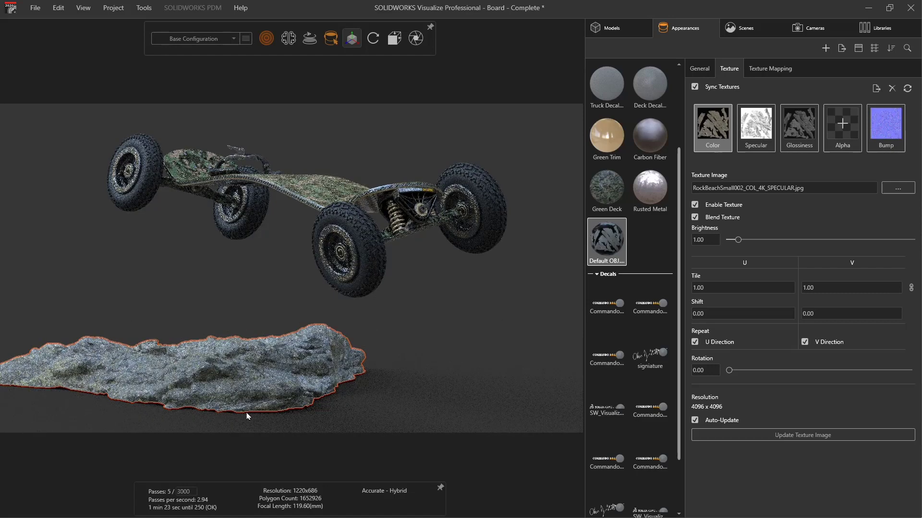
left_click_drag(233, 384, 231, 398)
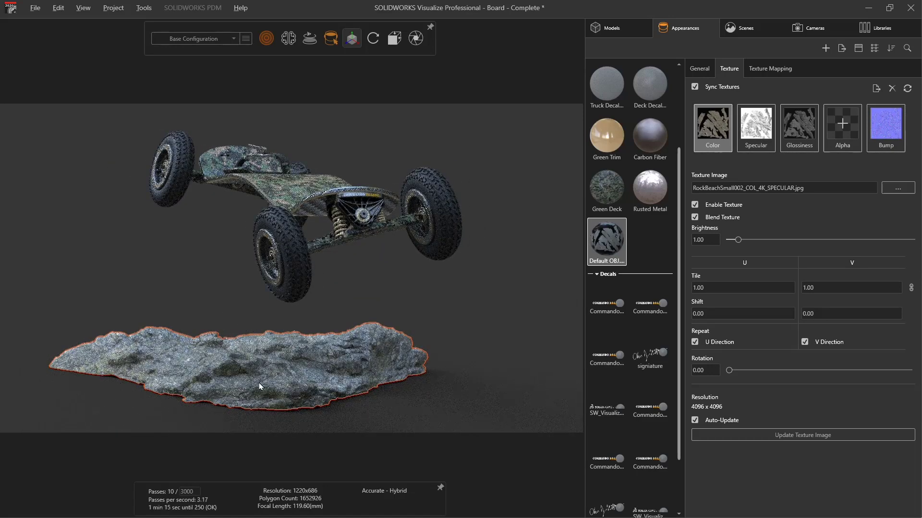
left_click(229, 319)
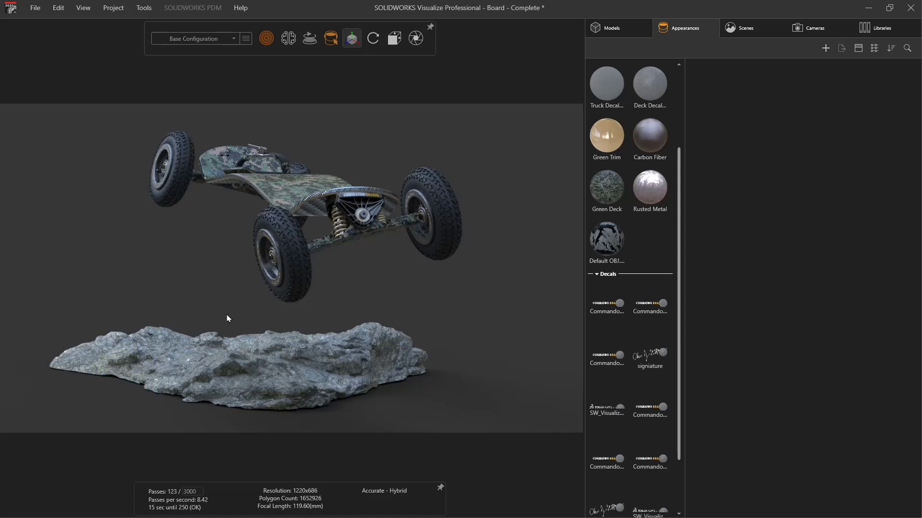
Set the Selection Tool to models, select the rock and switch the viewport to Preview render mode
mouse_move(354, 43)
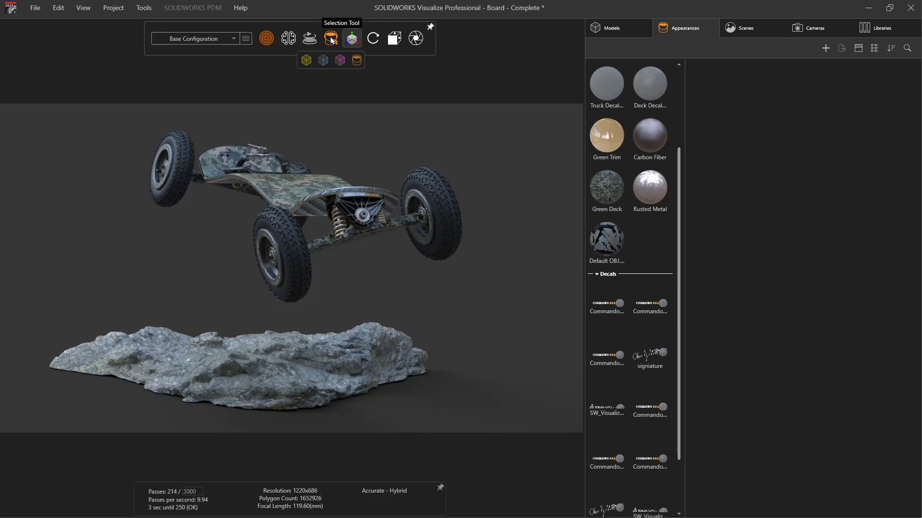
left_click(307, 60)
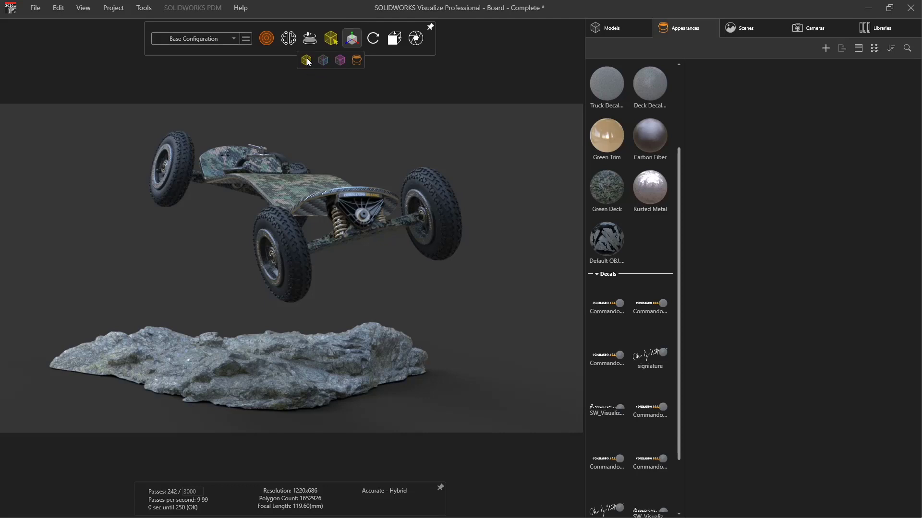
mouse_move(358, 39)
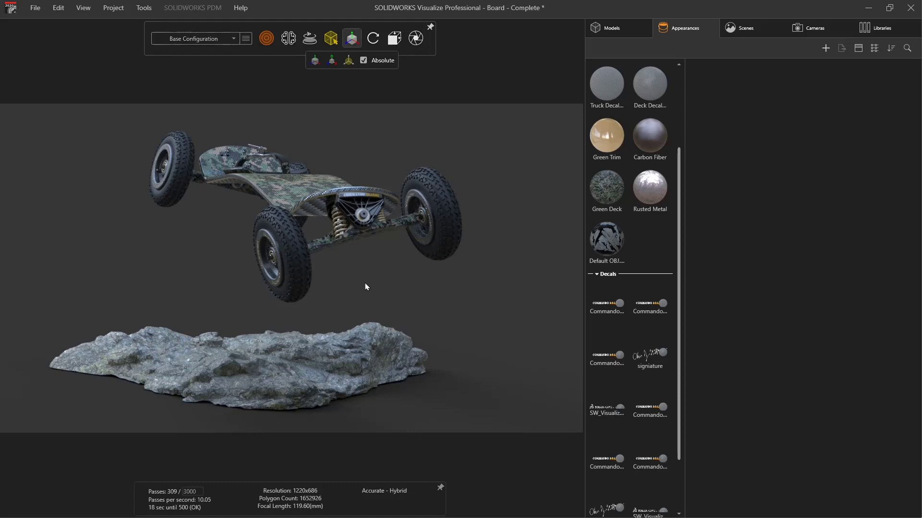
left_click(307, 371)
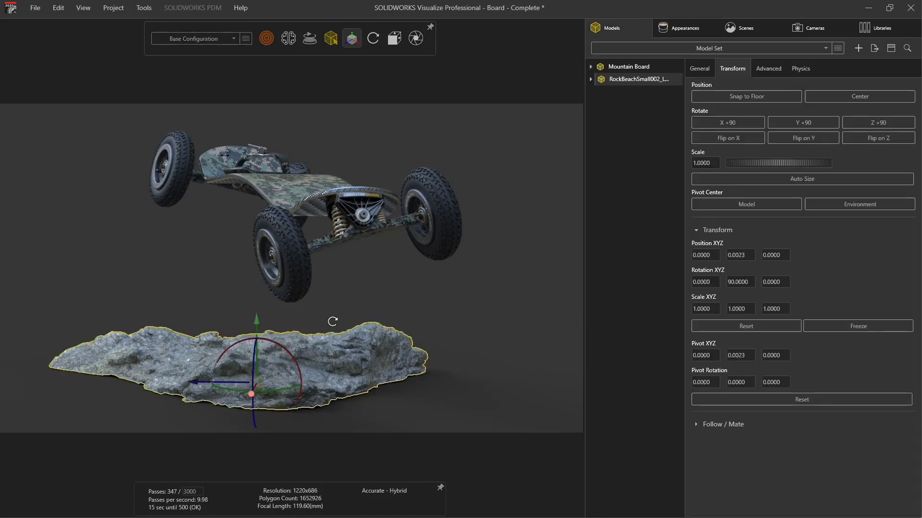
left_click_drag(354, 323, 211, 308)
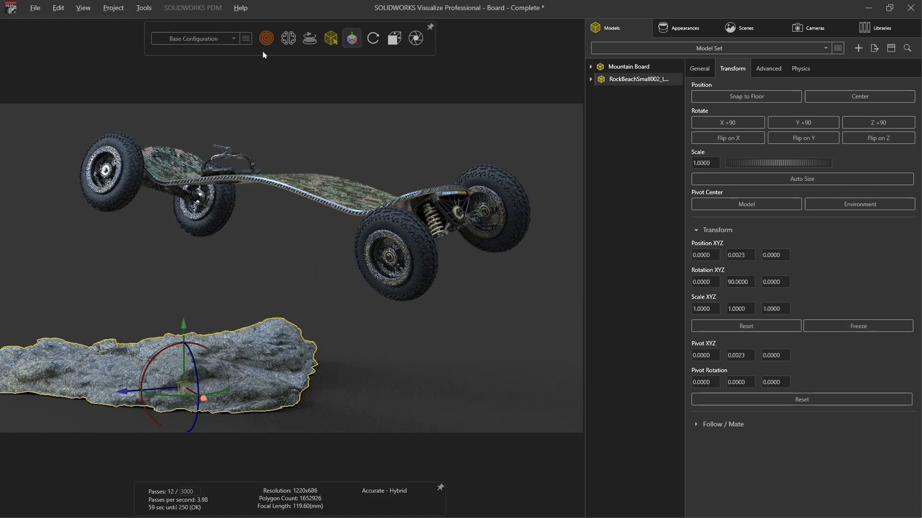
left_click(242, 60)
Raise the rock to a Y position of about 0.34 and turn it to a Y rotation of about 50 degrees
left_click_drag(188, 325, 186, 261)
left_click_drag(275, 322, 185, 318)
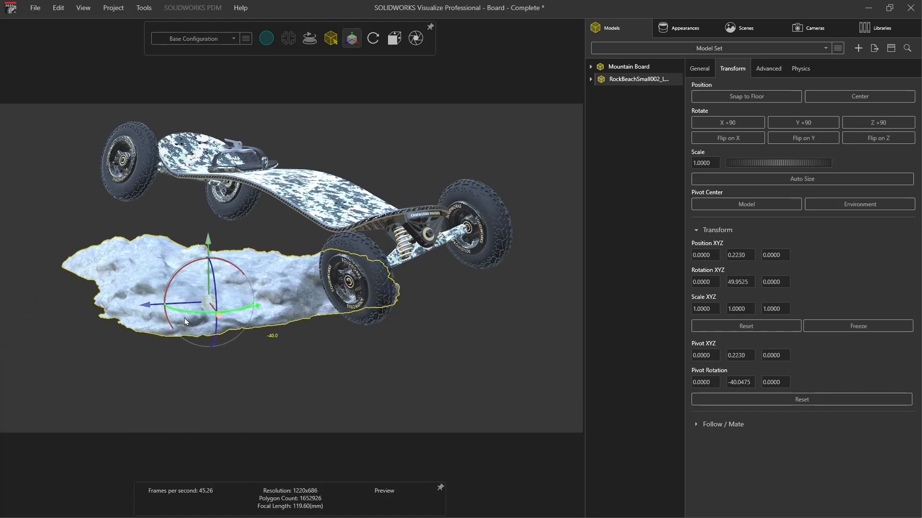
left_click_drag(208, 284, 296, 223)
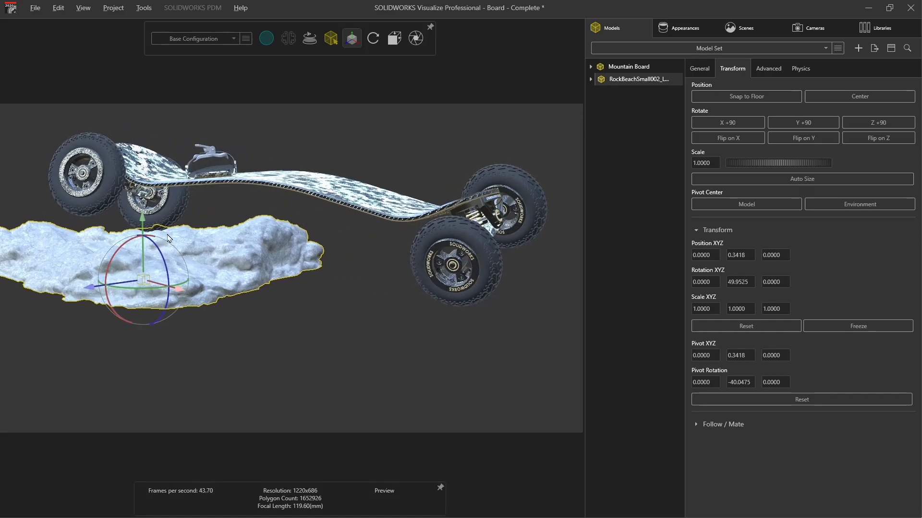
left_click_drag(323, 288, 286, 290)
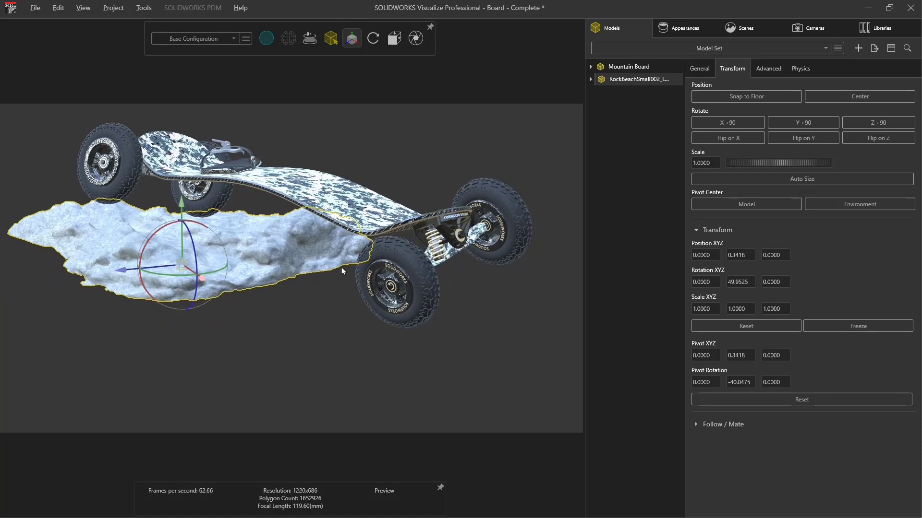
Duplicate the rock model within the model set
left_click(626, 82)
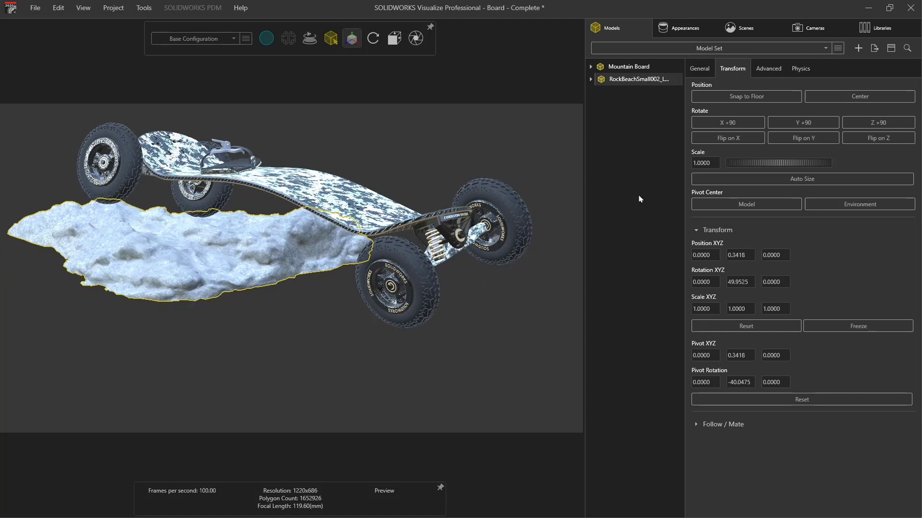
key("ctrl+v")
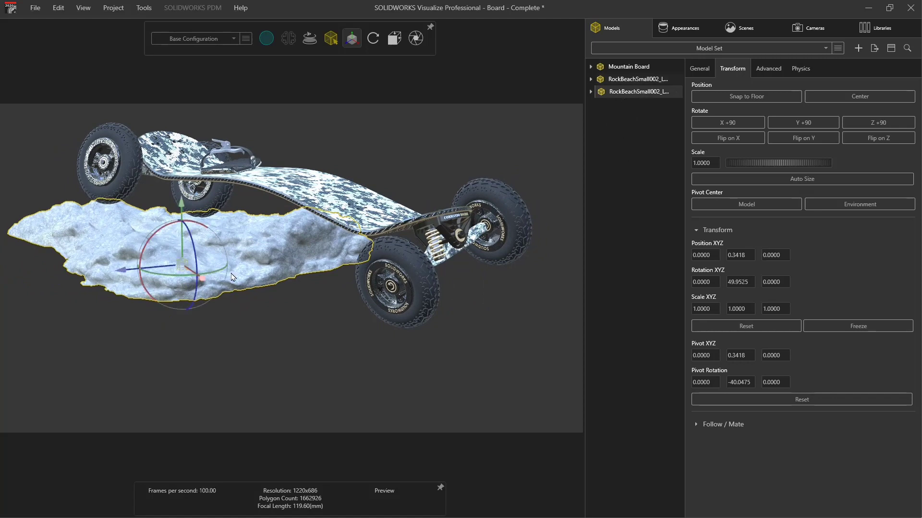
Move the duplicate rock to about X 0.46, Z -0.72 and turn it to a Y rotation of about 123 degrees
mouse_move(199, 280)
left_mouse_down()
mouse_move(232, 307)
mouse_move(229, 298)
mouse_move(250, 336)
mouse_move(418, 329)
left_mouse_up()
left_click(205, 282)
left_click_drag(315, 318, 372, 273)
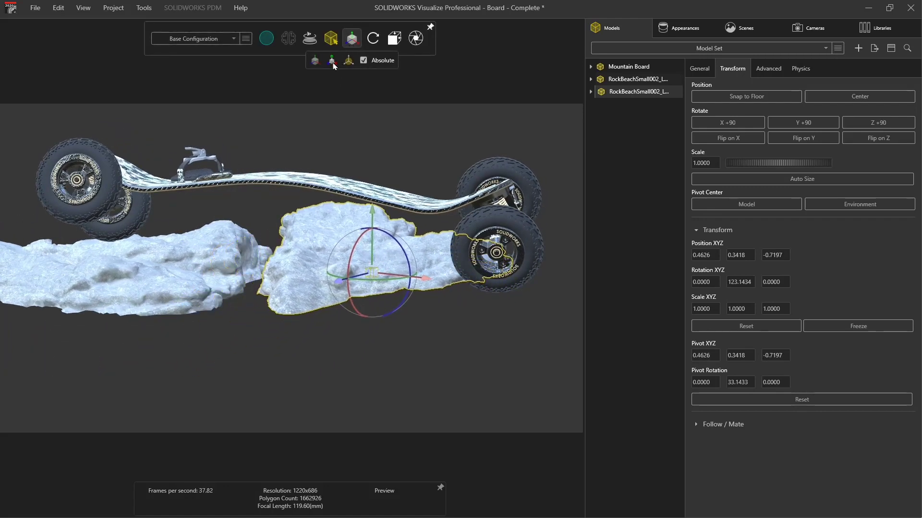
Scale the duplicate rock uniformly to about 1.24, shift it against the first rock under the board and deselect it
left_click(332, 61)
left_click_drag(373, 273, 392, 273)
left_click_drag(427, 316, 221, 337)
mouse_move(352, 46)
left_click(314, 61)
scroll(416, 246, "down", 5)
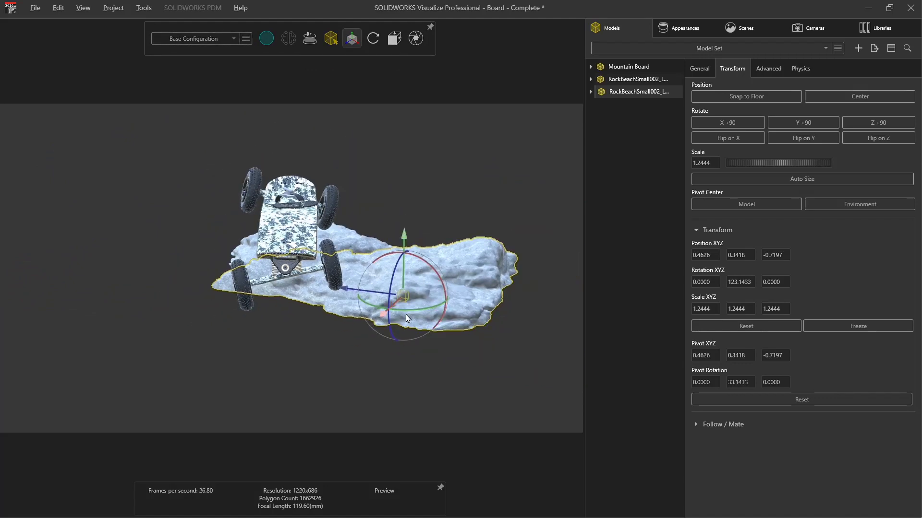
left_click_drag(407, 310, 456, 232)
left_click(457, 232)
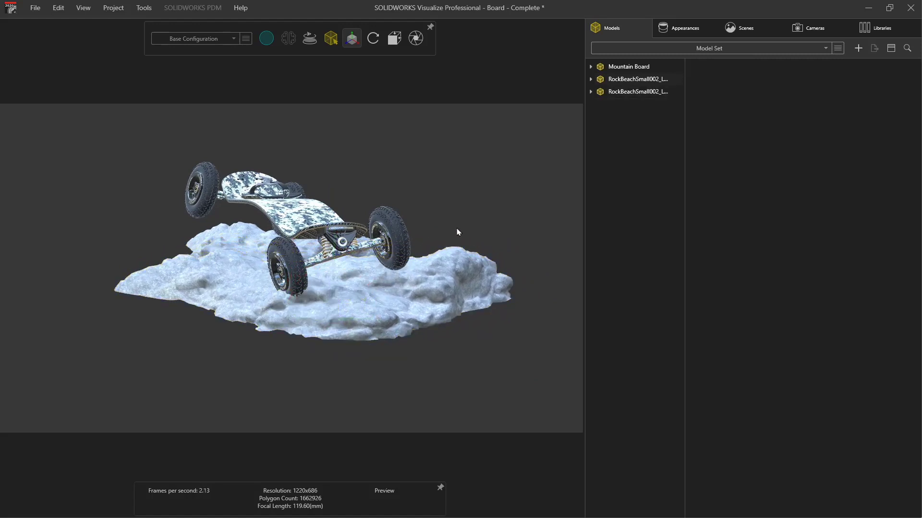
Adjust the position of the rock beneath the board's wheels, check it from another angle and deselect it
middle_click_drag(363, 180, 454, 167)
scroll(380, 287, "up", 5)
middle_click_drag(381, 288, 508, 322)
left_click(507, 322)
left_click_drag(288, 314, 281, 336)
left_click_drag(384, 308, 177, 276, "alt")
left_click(216, 384)
left_click_drag(216, 374, 384, 331, "alt")
right_click_drag(384, 331, 388, 313, "alt")
left_click(384, 288)
key("ctrl+c")
key("ctrl+v")
left_click_drag(288, 336, 422, 336, "alt")
left_click_drag(440, 272, 391, 307)
left_click(390, 329, "ctrl")
left_click(391, 330)
left_click_drag(376, 350, 399, 364)
left_click_drag(384, 324, 353, 316, "alt")
left_click_drag(340, 307, 345, 304)
left_click_drag(288, 331, 241, 313, "alt")
key("Delete")
Duplicate a rock and set the copy's uniform scale to 0.5
left_click(269, 268)
key("ctrl+c")
key("ctrl+v")
double_click(702, 163)
type("0.5")
key("Return")
Reposition the new rock copy among the other rocks, set its uniform scale to 1 and deselect it
left_click_drag(258, 240, 257, 212)
left_click_drag(288, 308, 269, 307, "alt")
left_click_drag(356, 211, 326, 201)
double_click(701, 163)
type("1")
key("Return")
left_click_drag(231, 192, 230, 221)
left_click_drag(350, 206, 307, 288, "alt")
left_click(432, 192)
Enlarge the rock beneath the board and duplicate it
left_click(288, 298)
left_click_drag(777, 162, 797, 163)
left_click_drag(307, 288, 412, 327, "alt")
key("ctrl+c")
key("ctrl+v")
Duplicate another rock, move and rotate the copy to fill out the rock bed and deselect it
left_click(531, 355)
key("ctrl+c")
key("ctrl+v")
left_click_drag(477, 329, 431, 332)
left_click_drag(418, 340, 439, 294)
left_click_drag(432, 271, 413, 316)
left_click(432, 144)
Frame the board's front end above the rocks in a low close-up and switch the viewport to Accurate render mode
scroll(365, 154, "up", 4)
left_click_drag(346, 144, 277, 229, "alt")
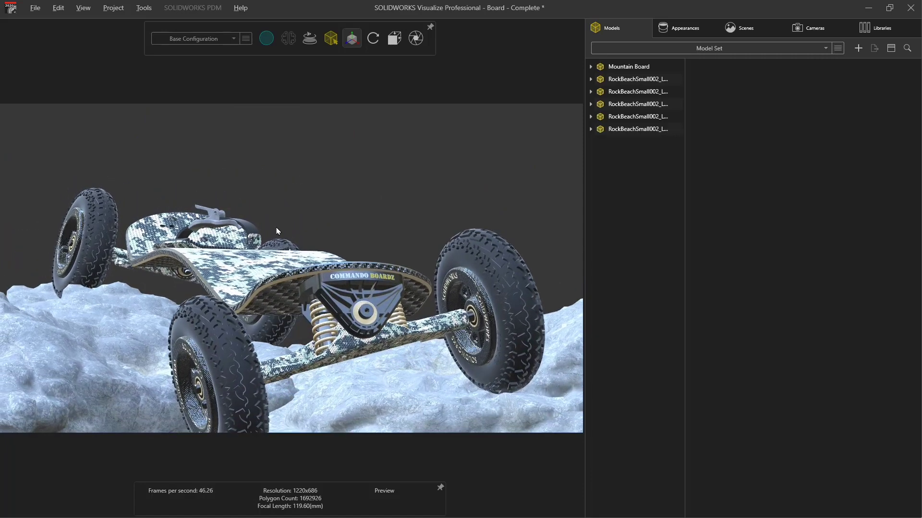
middle_click_drag(277, 228, 286, 197, "alt")
left_click_drag(286, 198, 281, 201, "alt")
middle_click_drag(281, 201, 284, 188, "alt")
mouse_move(267, 43)
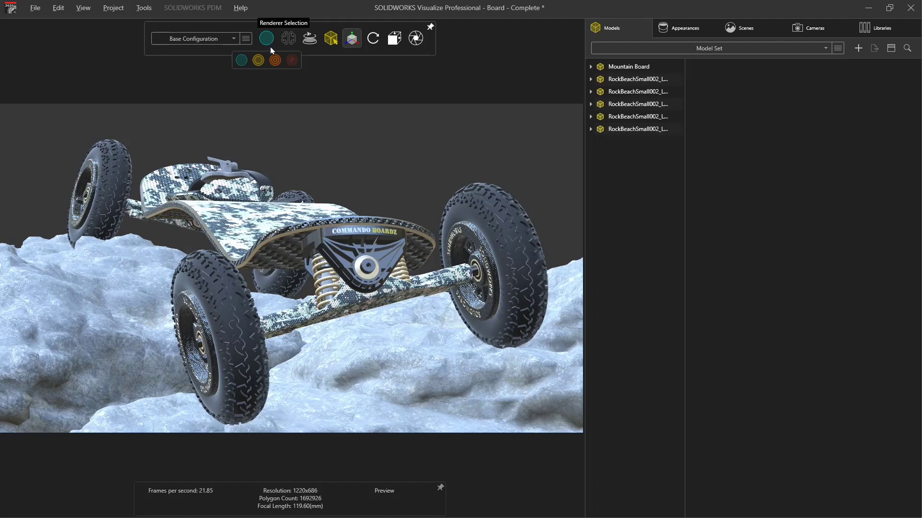
left_click(275, 60)
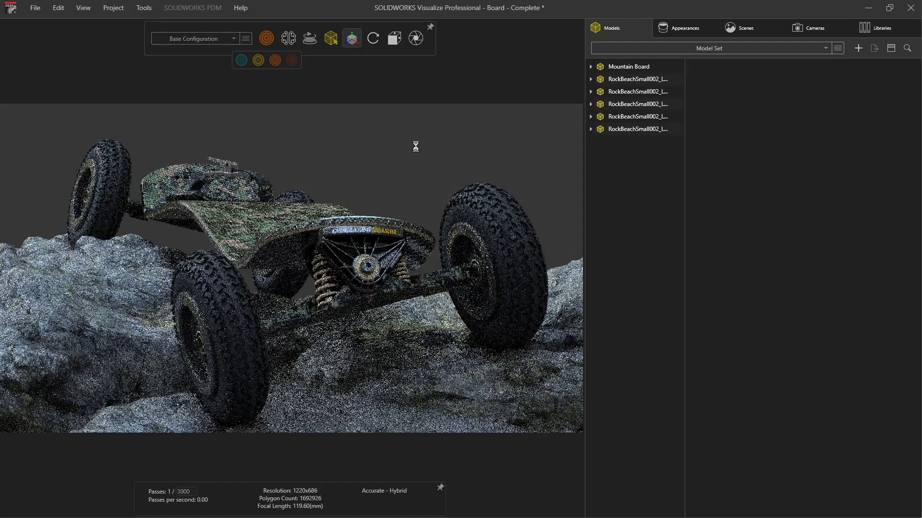
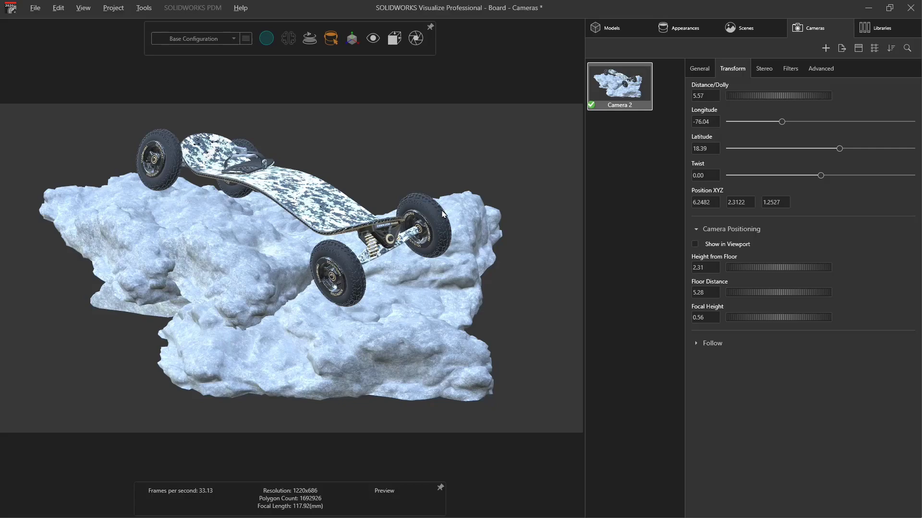
Zoom Camera 2 in on the end of the board, set its look-at point on the truck and orbit to about 34° longitude
left_click_drag(354, 279, 355, 331)
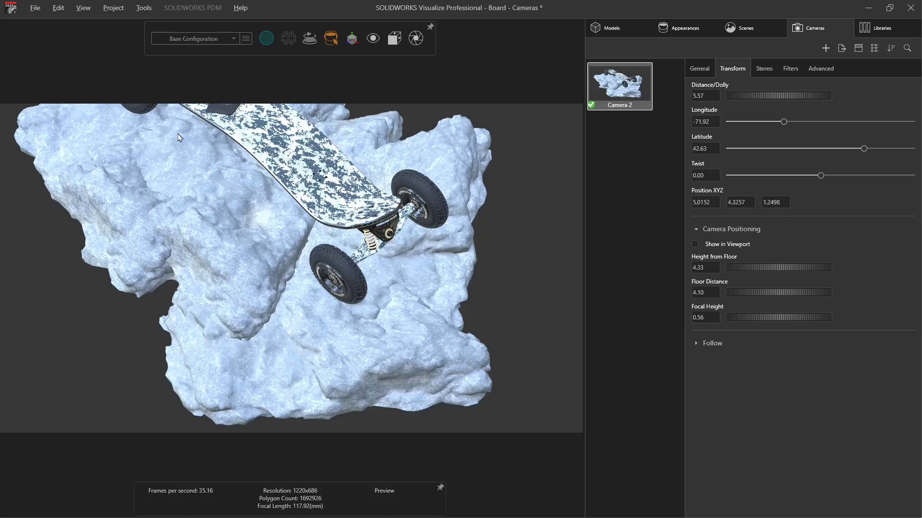
left_click_drag(180, 138, 274, 354)
scroll(344, 332, "up", 5)
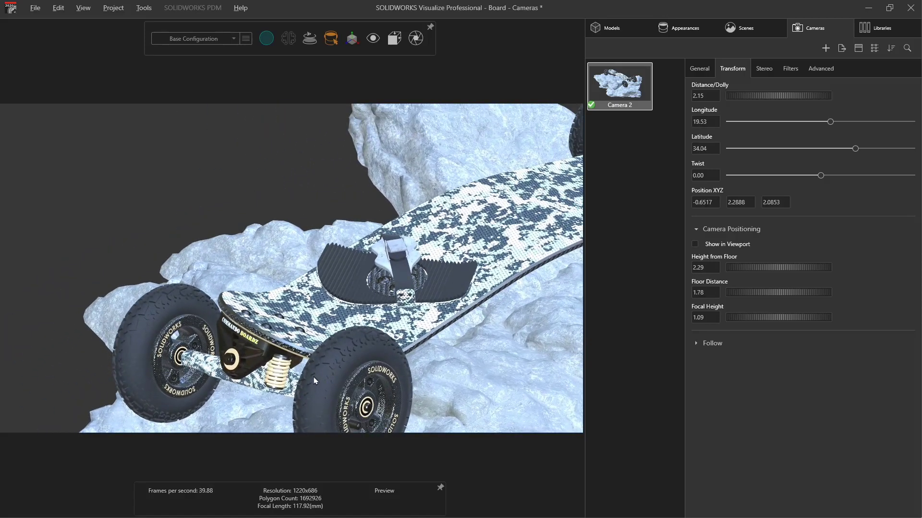
mouse_move(374, 38)
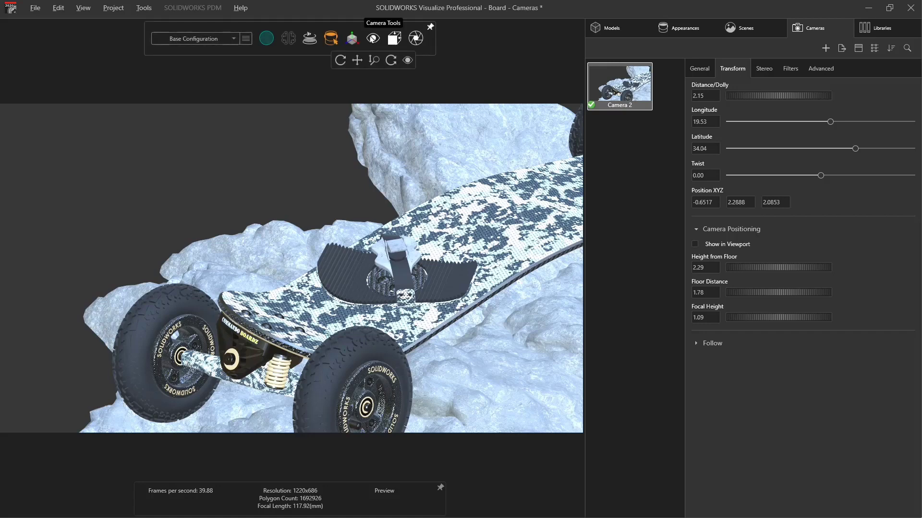
left_click(408, 60)
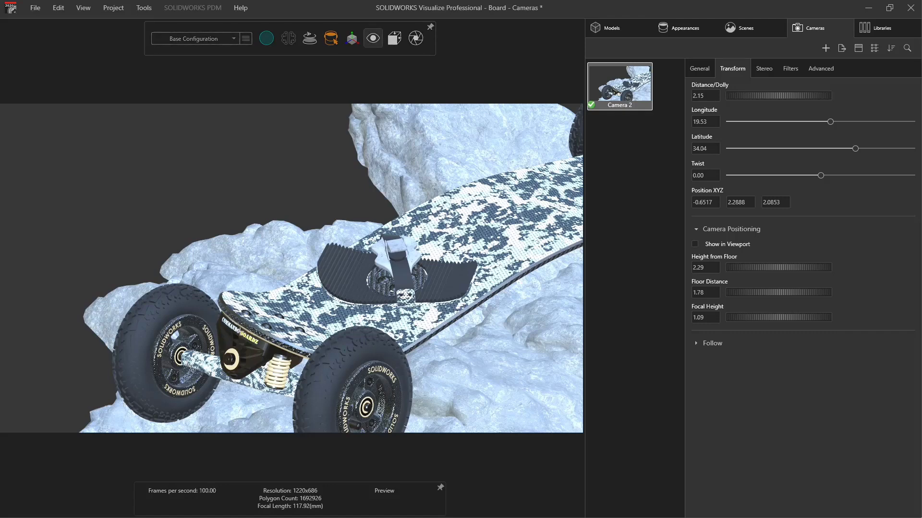
left_click(236, 329)
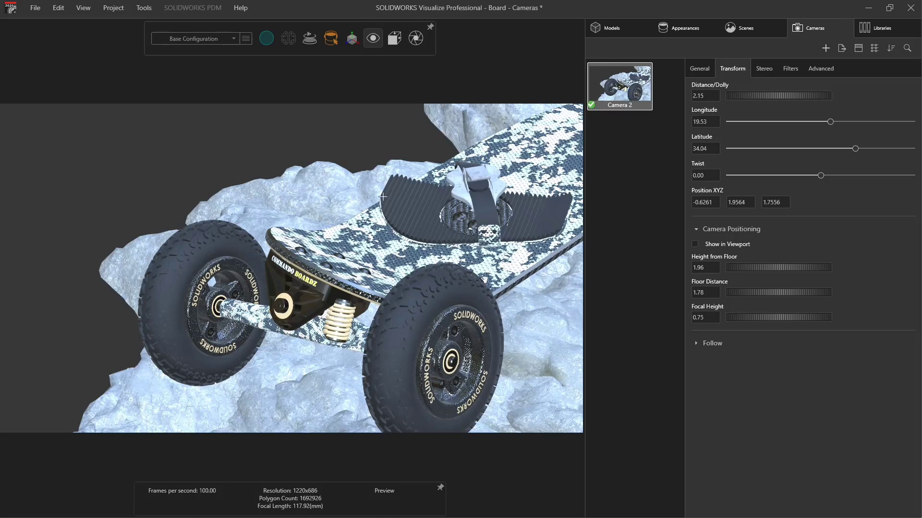
left_click(373, 39)
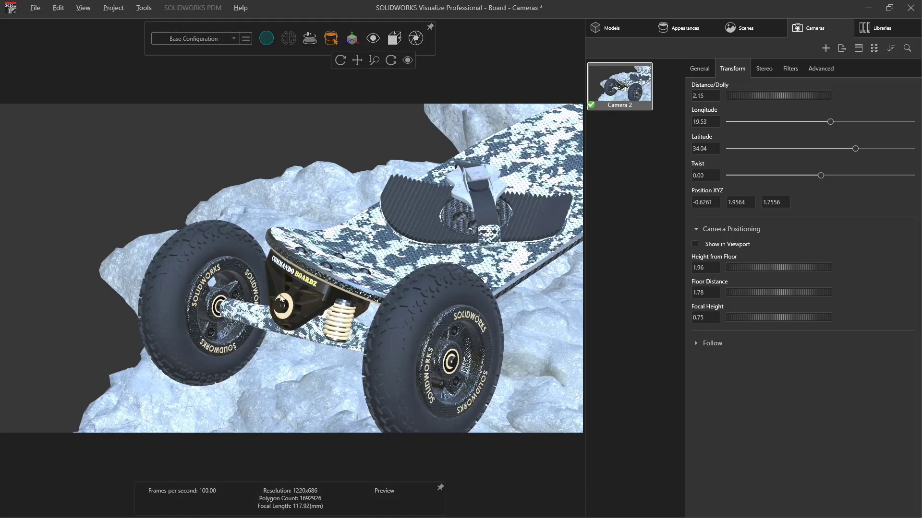
left_click_drag(281, 295, 315, 298)
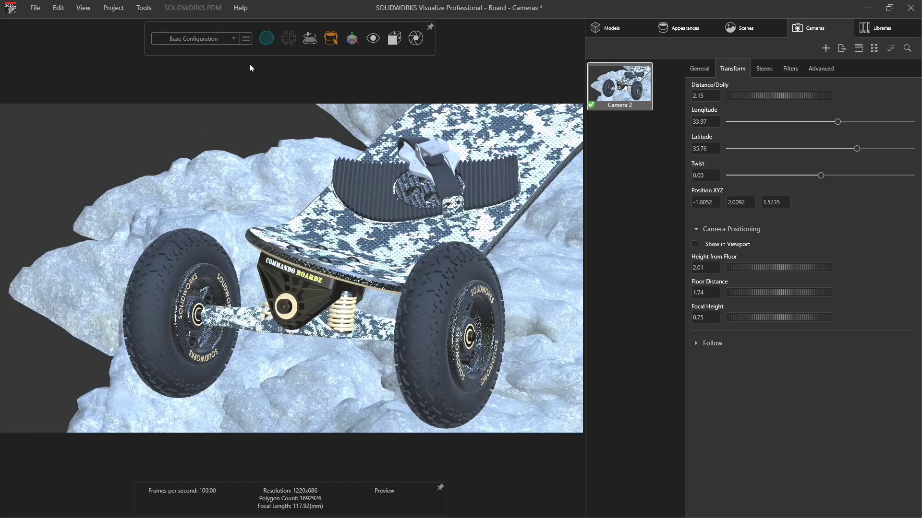
Switch to Accurate render mode, show Camera 2's general settings and frame the board's end from a low angle
mouse_move(266, 39)
left_click(275, 60)
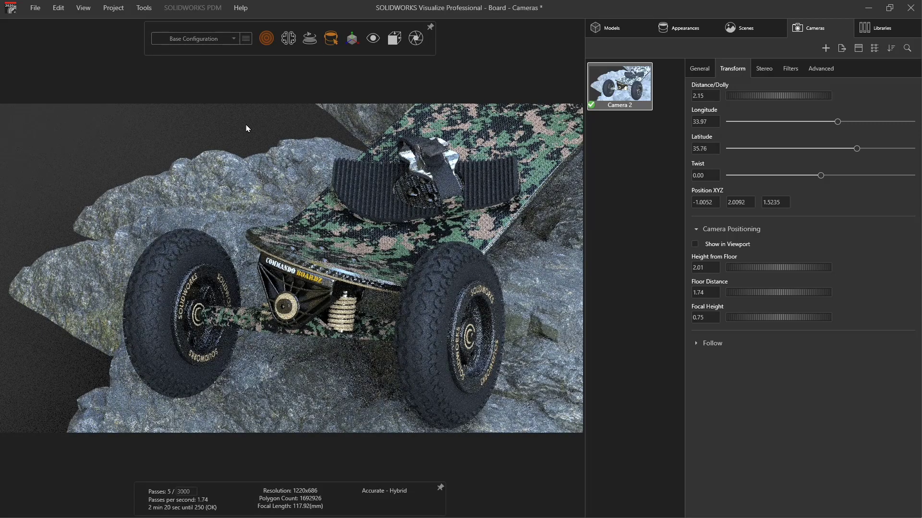
left_click(704, 72)
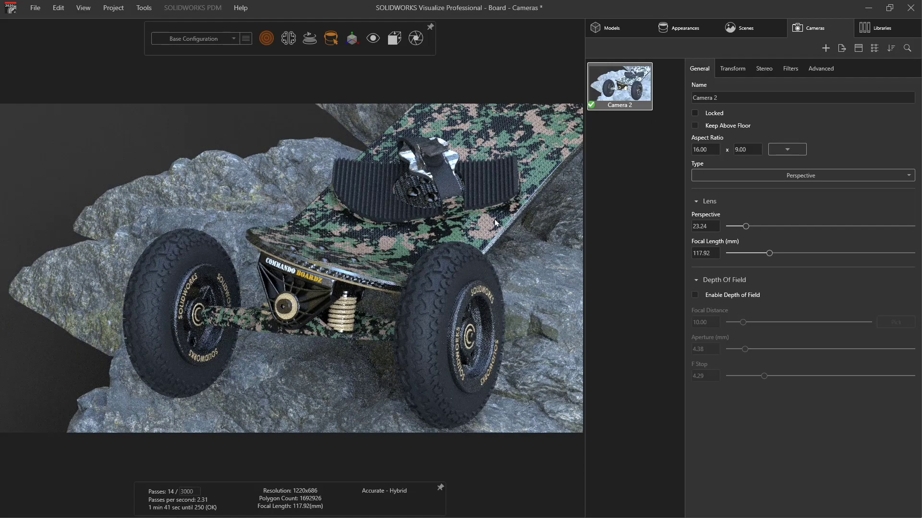
left_click_drag(517, 190, 376, 252)
scroll(360, 266, "up", 4)
middle_click_drag(383, 241, 416, 181)
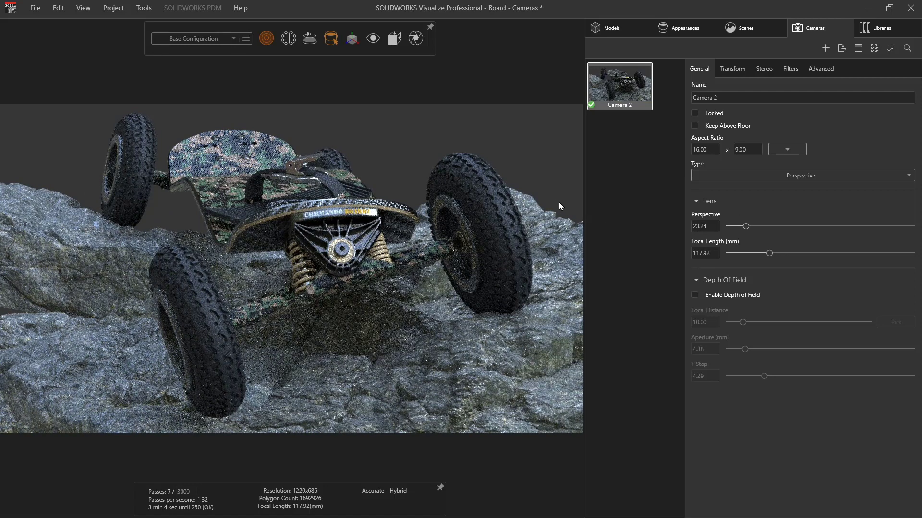
Widen Camera 2's perspective to about 48.23 and reframe the board closely above the rocks
scroll(549, 199, "down", 3, "alt")
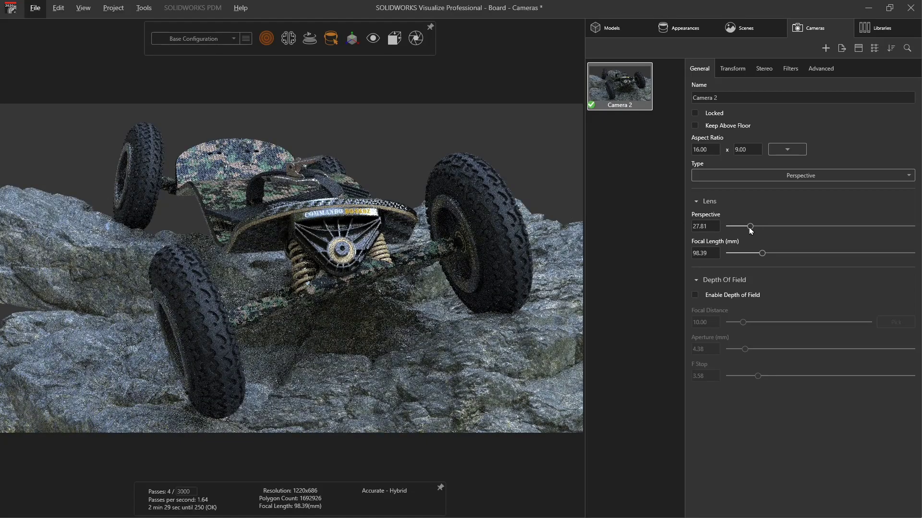
left_click_drag(750, 226, 769, 230)
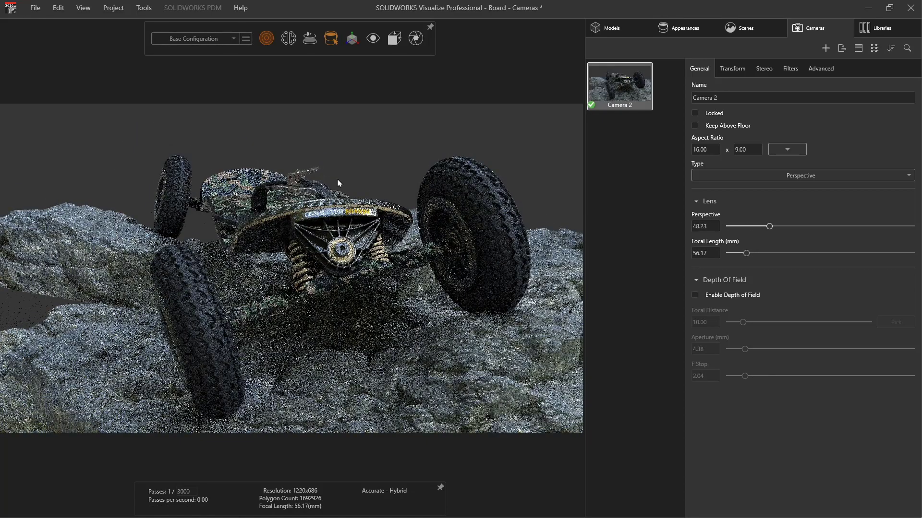
left_click_drag(360, 172, 382, 173, "alt")
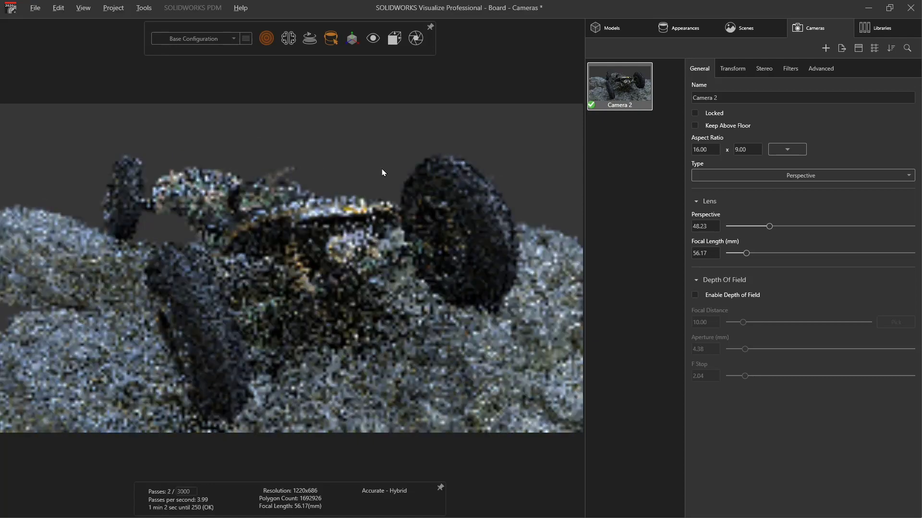
middle_click_drag(382, 173, 318, 177, "alt")
right_click_drag(318, 177, 317, 168, "alt")
middle_click_drag(317, 169, 328, 160, "alt")
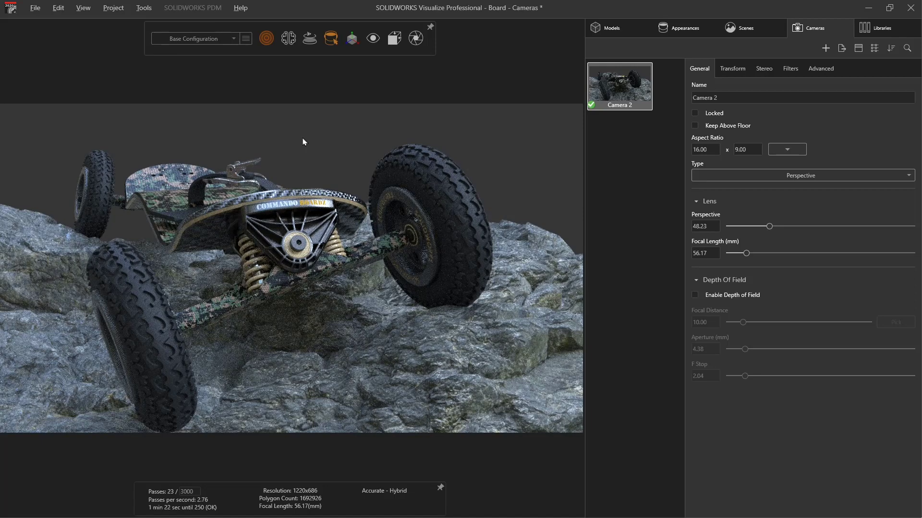
Enable depth of field for Camera 2 and pick the COMMANDO BOARDZ end of the board as the focal point
left_click(694, 296)
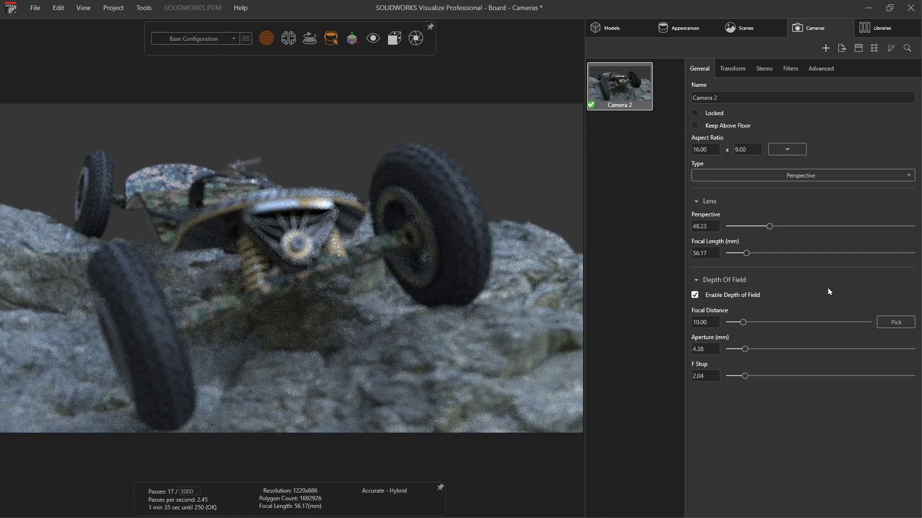
left_click(747, 323)
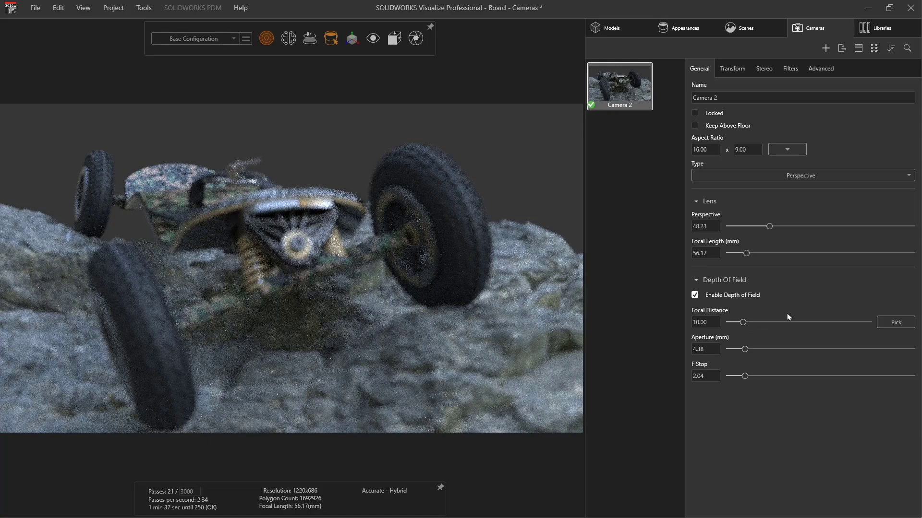
left_click(899, 325)
left_click(295, 205)
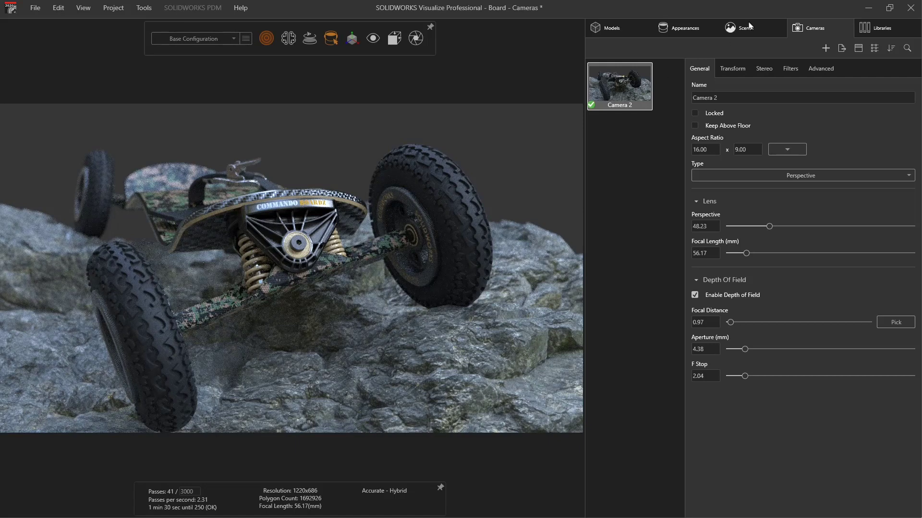
Set the felsenlabyrinth_4k scene's background type to Environment and its rotation to about 50.6 degrees
left_click(747, 27)
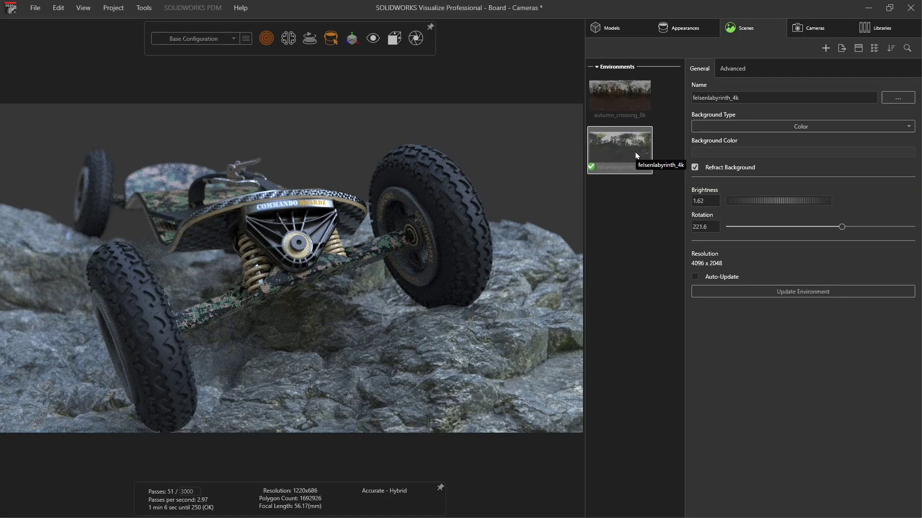
left_click(733, 127)
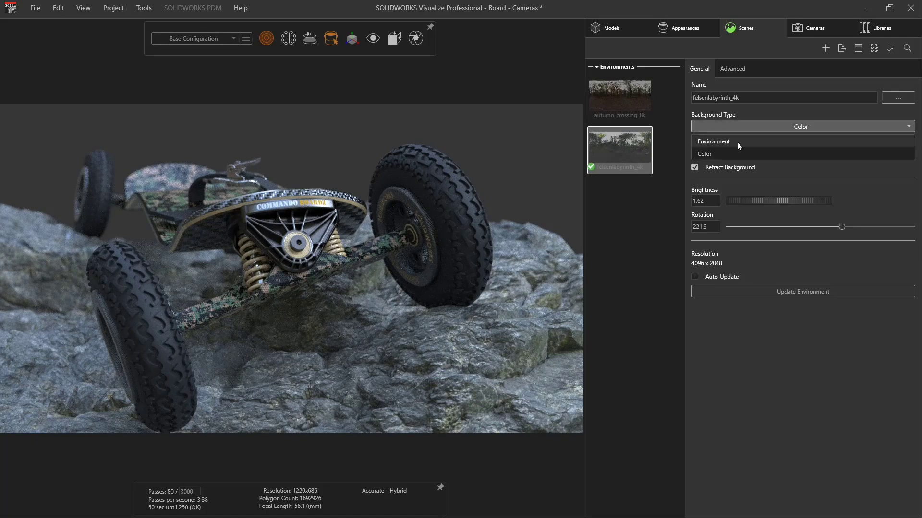
left_click(739, 144)
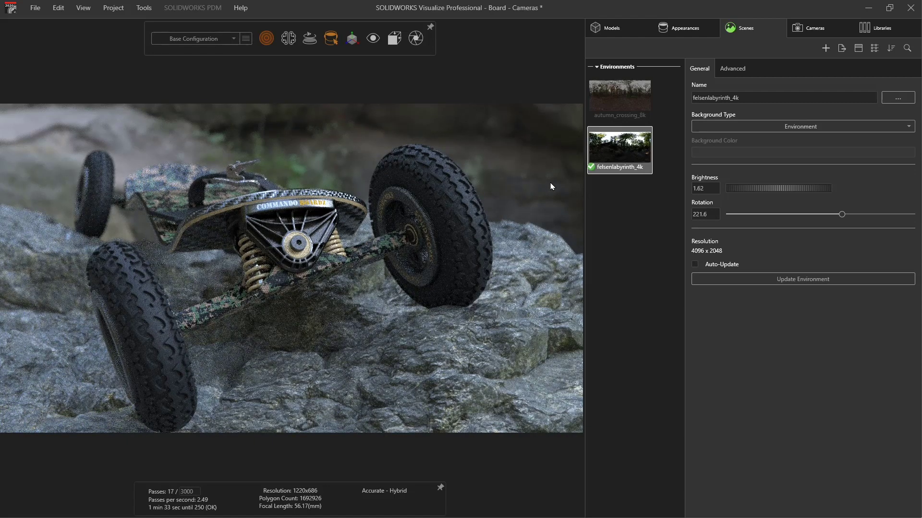
left_click_drag(841, 214, 757, 235)
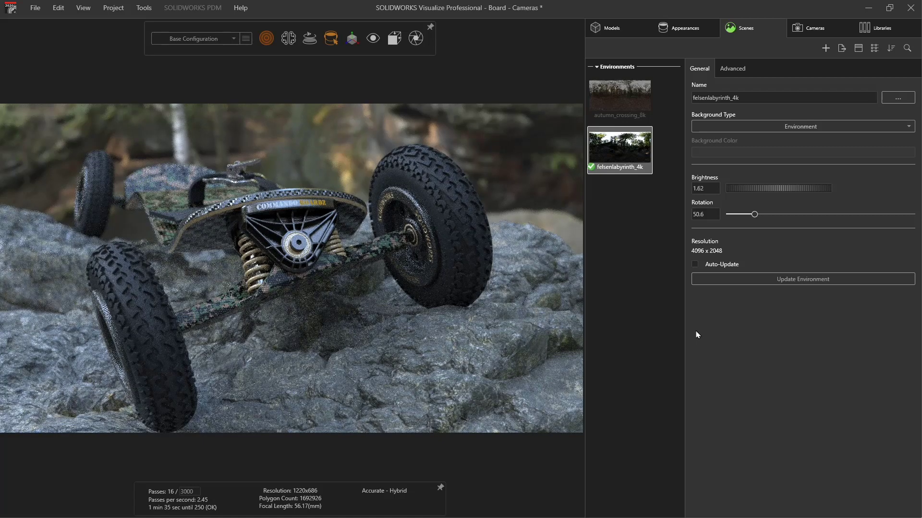
Enable post-processing for Camera 2 and turn off applying it to geometry only
left_click(802, 29)
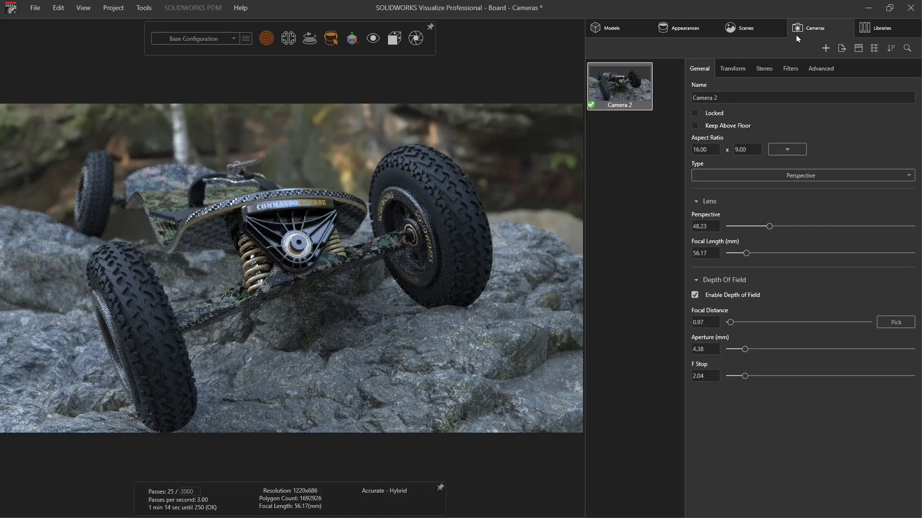
left_click(790, 75)
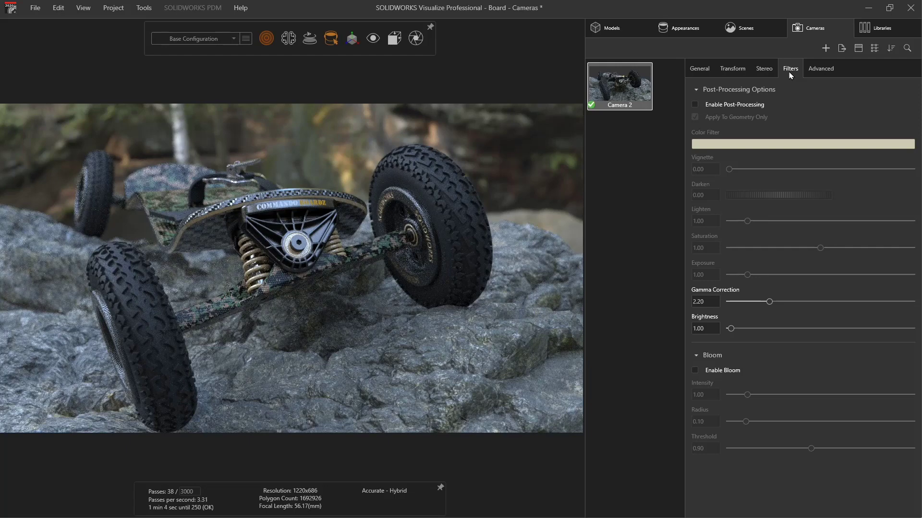
left_click(695, 104)
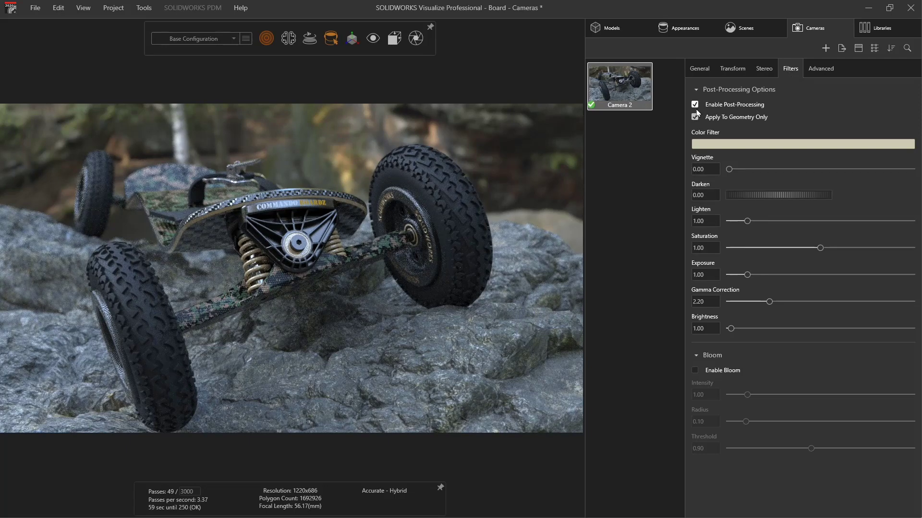
left_click(696, 117)
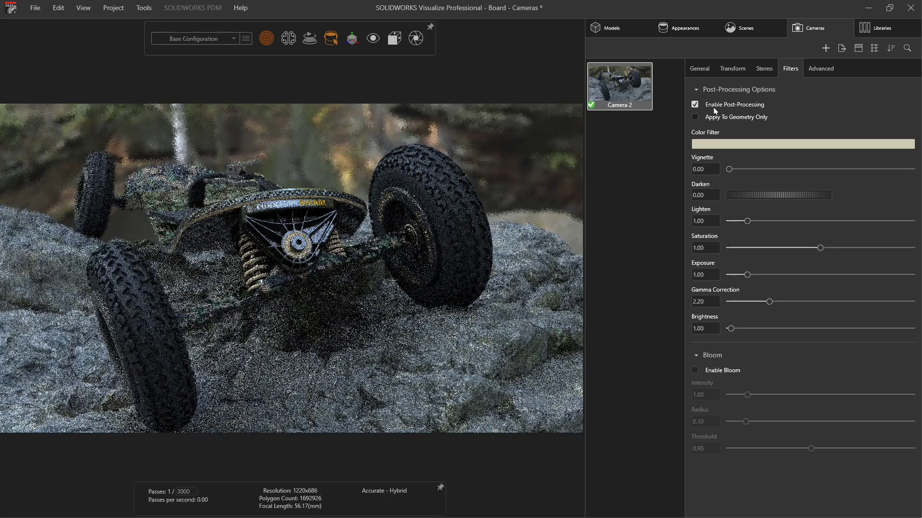
Set the post-processing color filter to a muted yellow with hue 56, saturation 24 and value 75
left_click(715, 145)
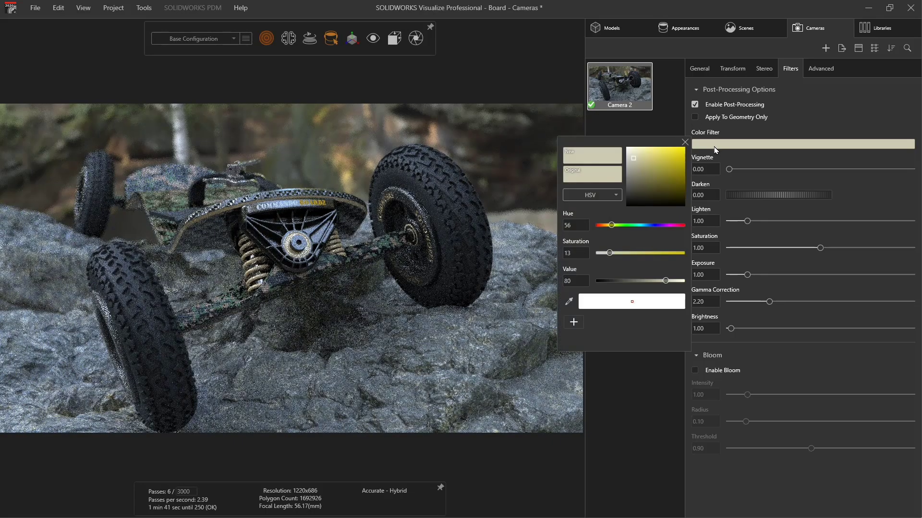
mouse_move(645, 165)
left_mouse_down()
mouse_move(660, 170)
mouse_move(638, 159)
mouse_move(642, 166)
left_mouse_up()
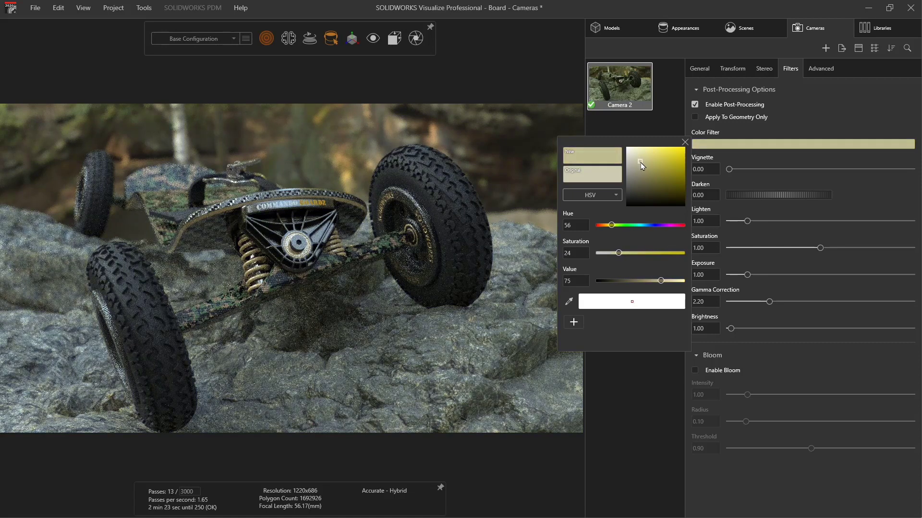
left_click(685, 142)
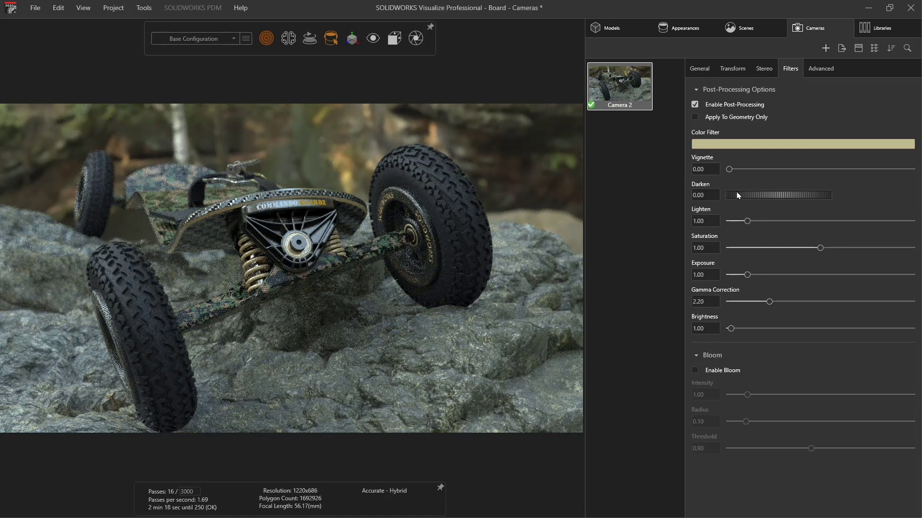
Set Camera 2's post-processing darken to 0.13, lighten to about 1.37 and saturation to about 0.91
left_click_drag(738, 195, 746, 194)
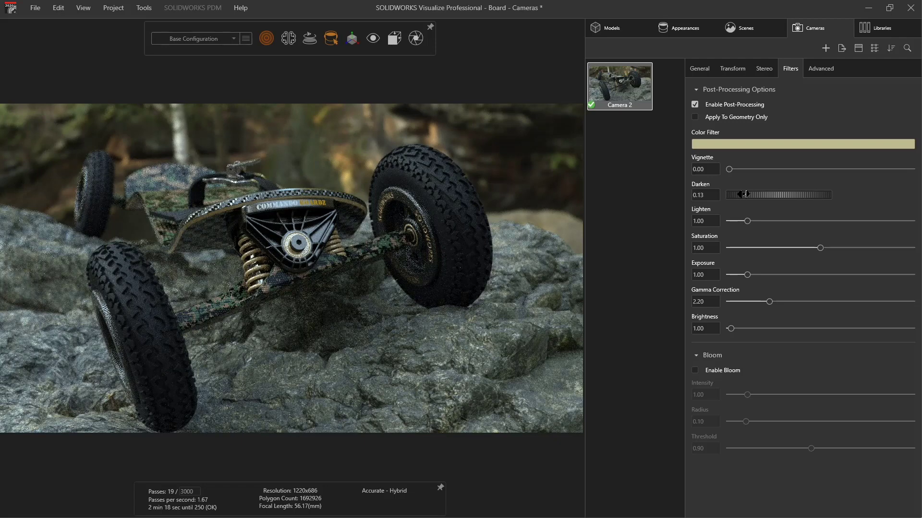
left_click_drag(746, 222, 754, 222)
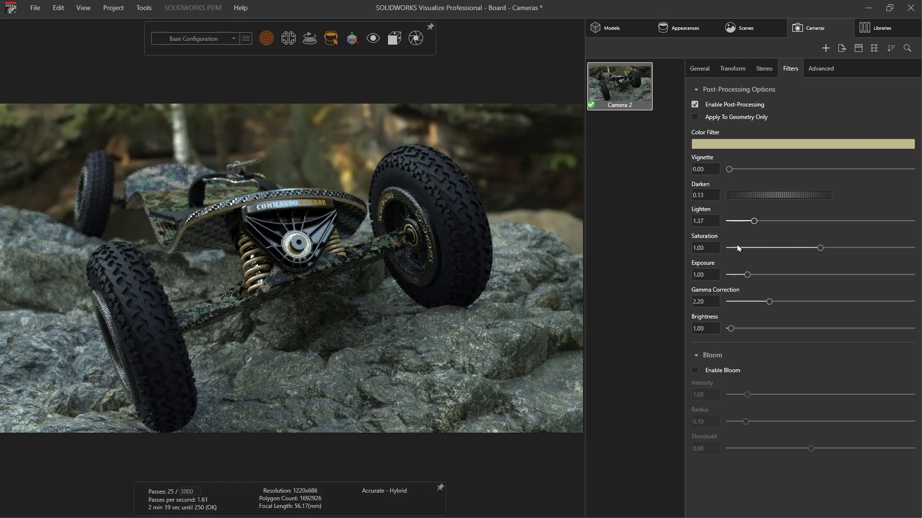
left_click_drag(819, 247, 815, 251)
left_click_drag(815, 248, 812, 249)
Set Camera 2's exposure to about 1.13, gamma correction to 2.25 and brightness to 1.13, and enable bloom
left_click_drag(747, 275, 751, 278)
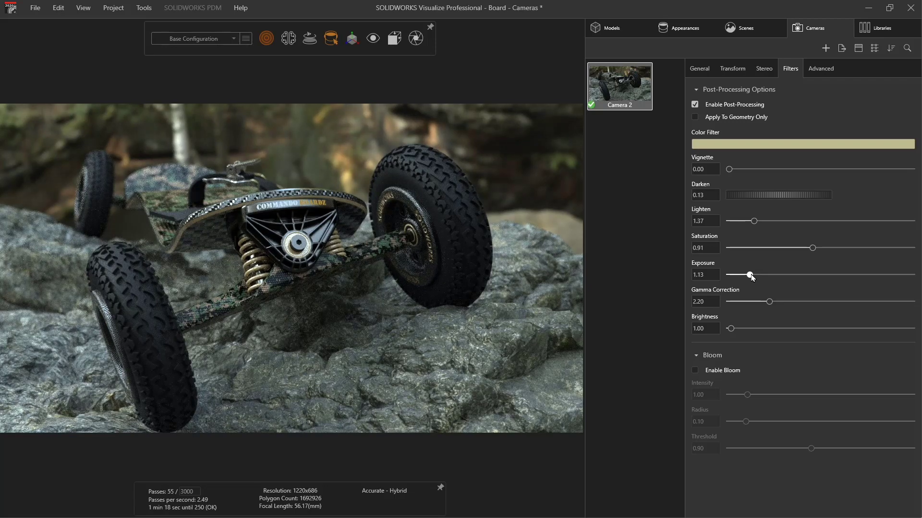
left_click_drag(769, 302, 771, 307)
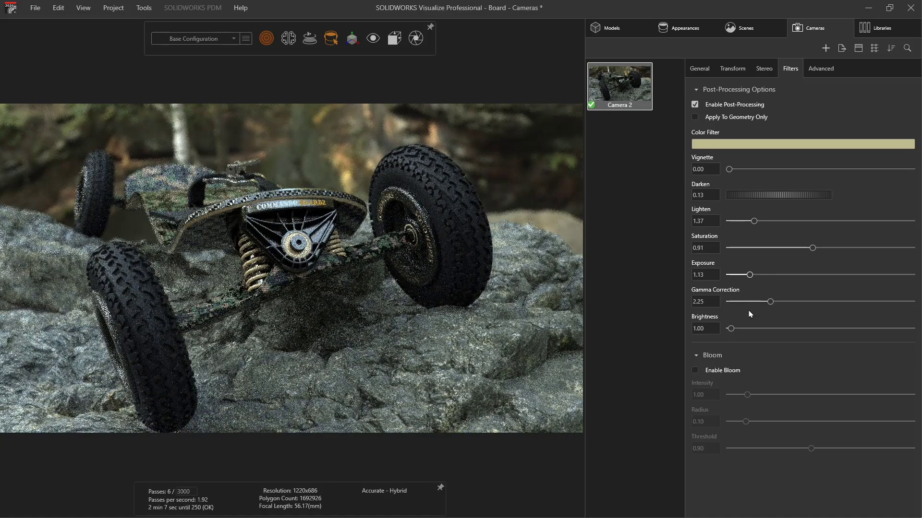
left_click_drag(715, 327, 721, 328)
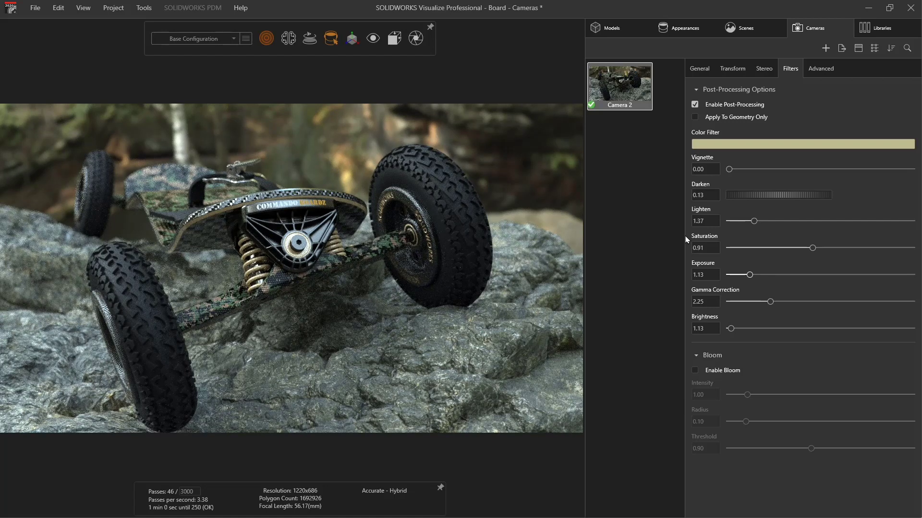
left_click(694, 371)
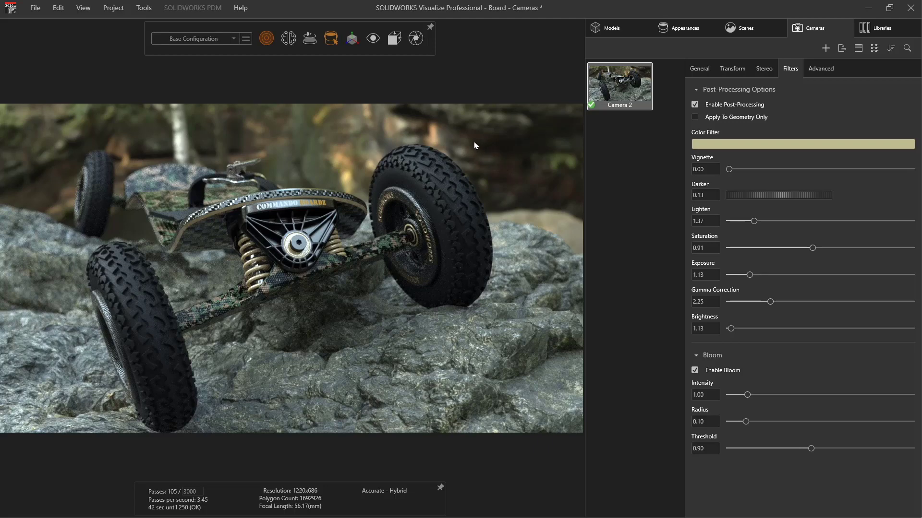
Start the final Camera 2 render as a 1920 x 1080 PNG in Quality mode with 150 passes and the denoiser enabled
left_click(417, 43)
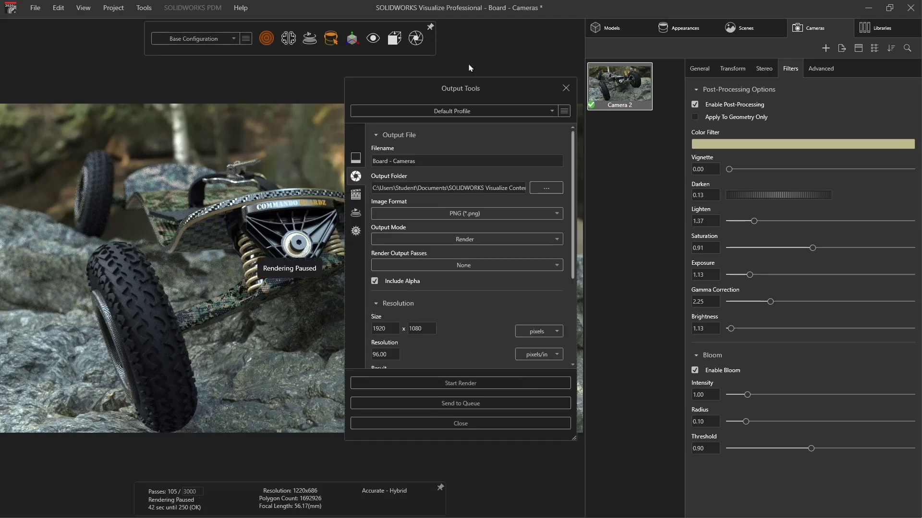
scroll(434, 297, "down", 1)
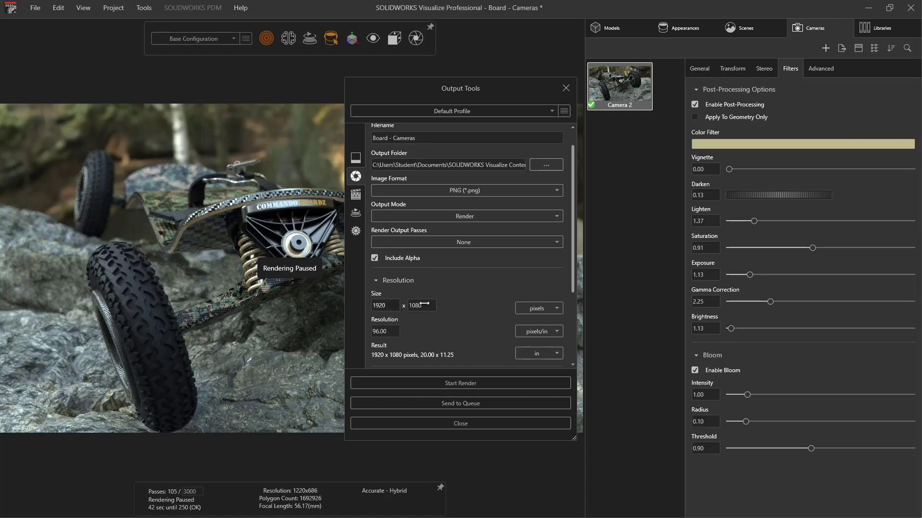
scroll(495, 352, "down", 3)
scroll(504, 346, "down", 2)
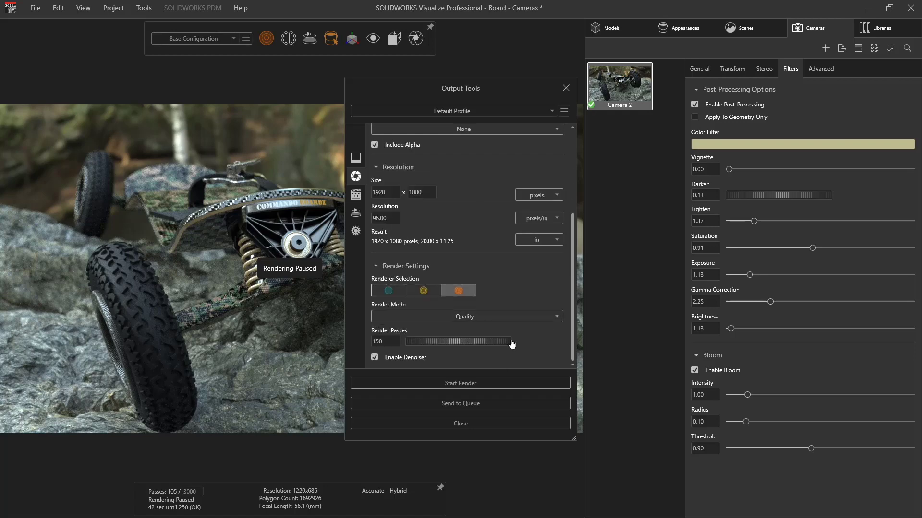
left_click(461, 382)
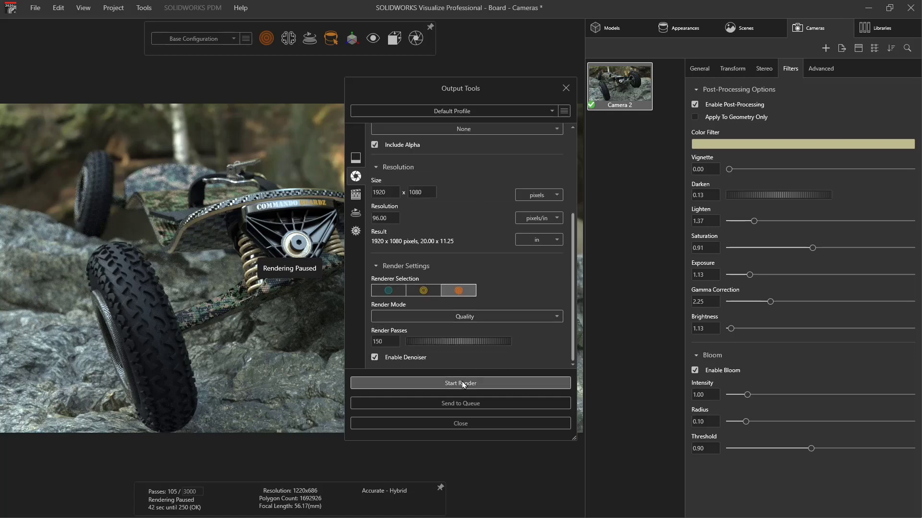